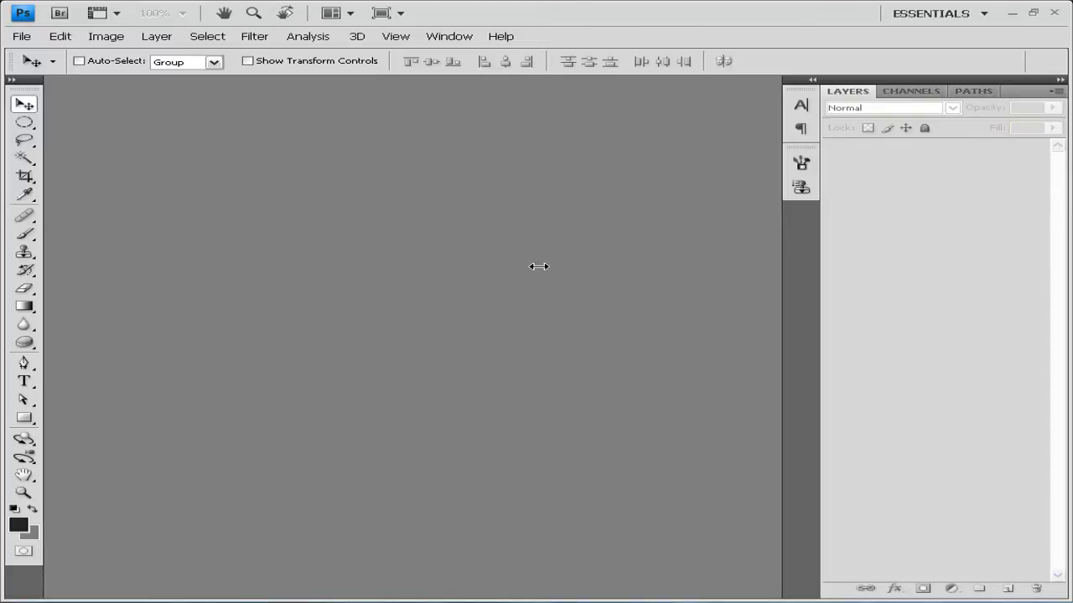
# Step: Create a new 4 x 4 pixel document, Untitled-1, with a transparent background
pyautogui.click(18, 36)
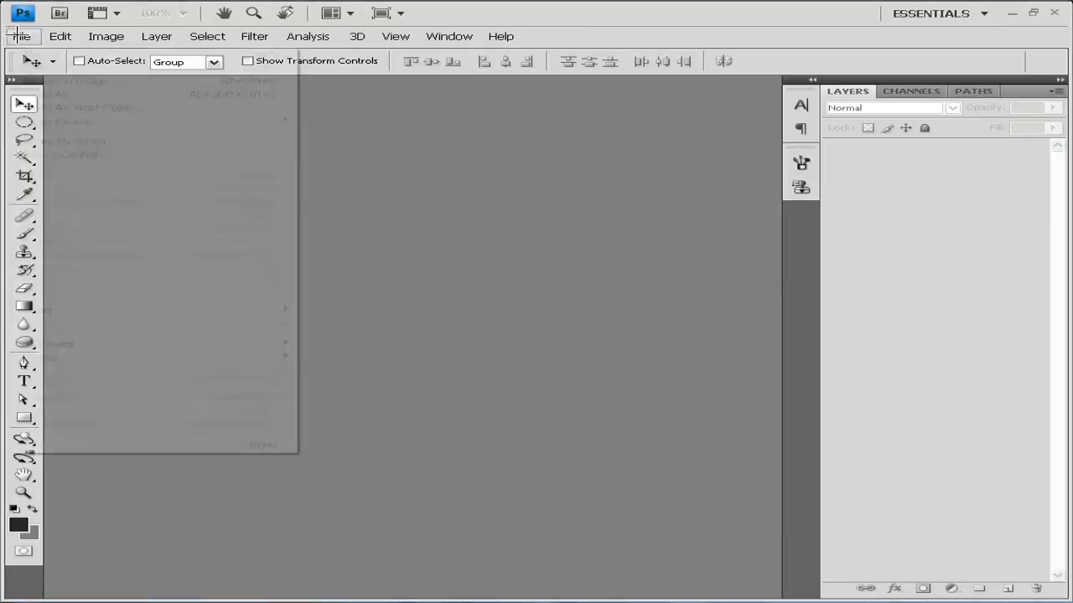
pyautogui.click(34, 51)
pyautogui.click(311, 343)
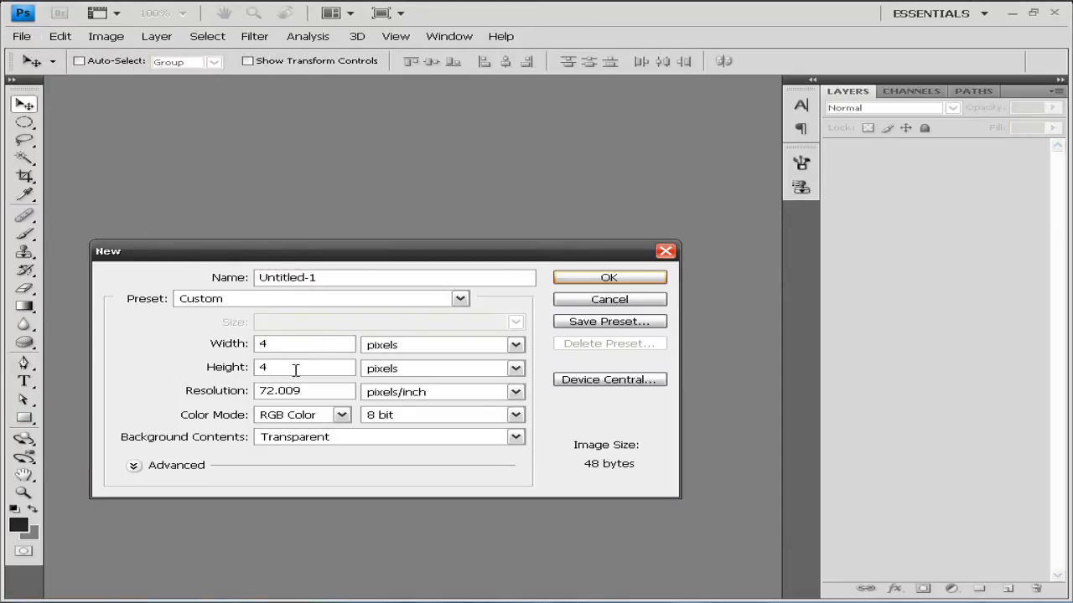
pyautogui.click(641, 279)
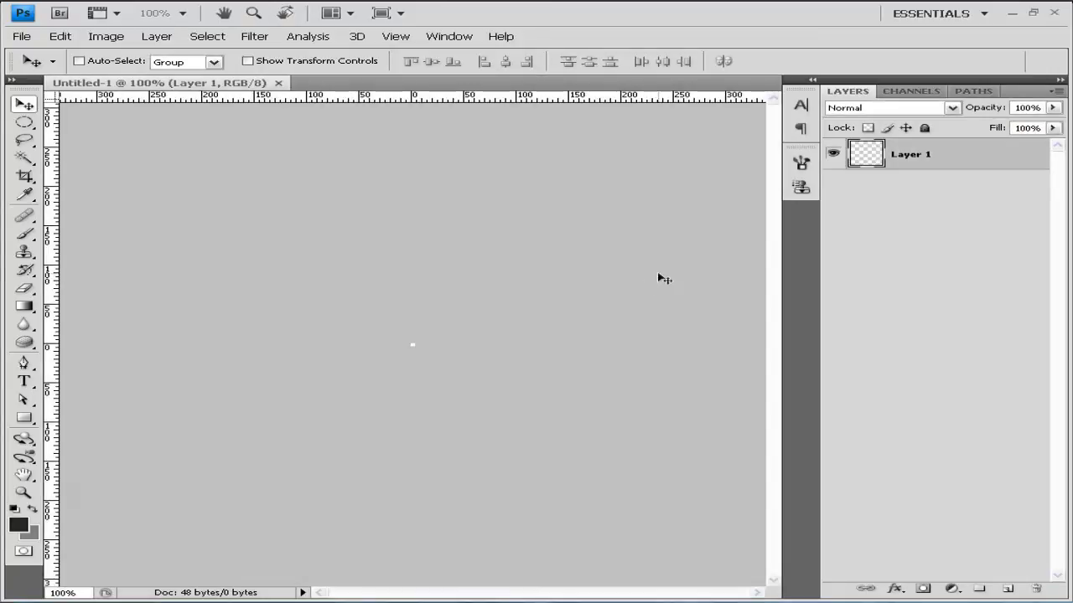
# Step: Magnify the 4x4 canvas to 3200% and toggle the rulers off and back on
pyautogui.hotkey('ctrl', '0')
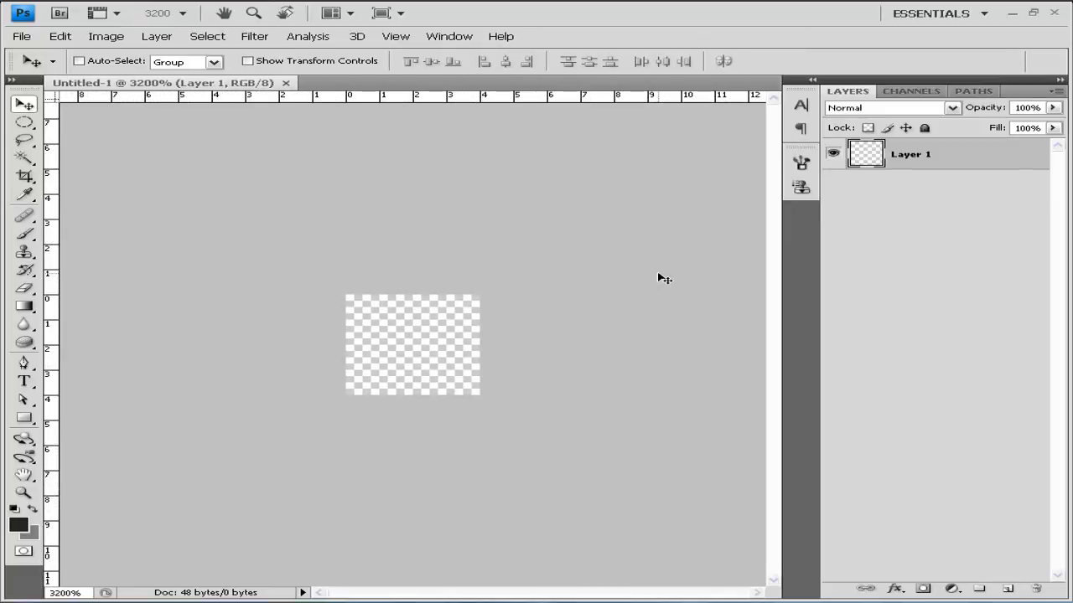
pyautogui.hotkey('ctrl', 'r')
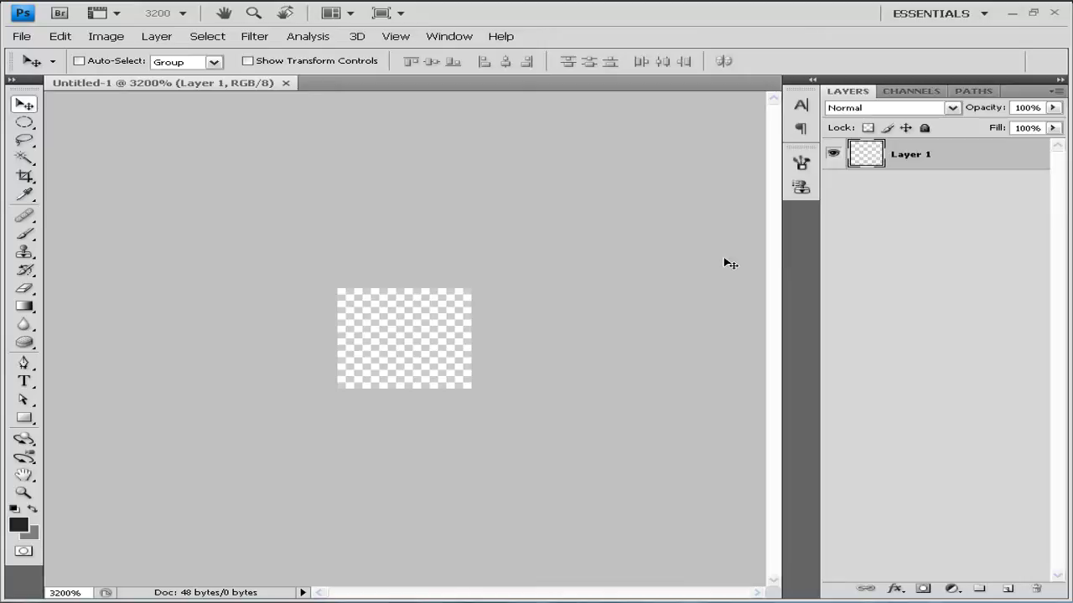
pyautogui.hotkey('ctrl', 'r')
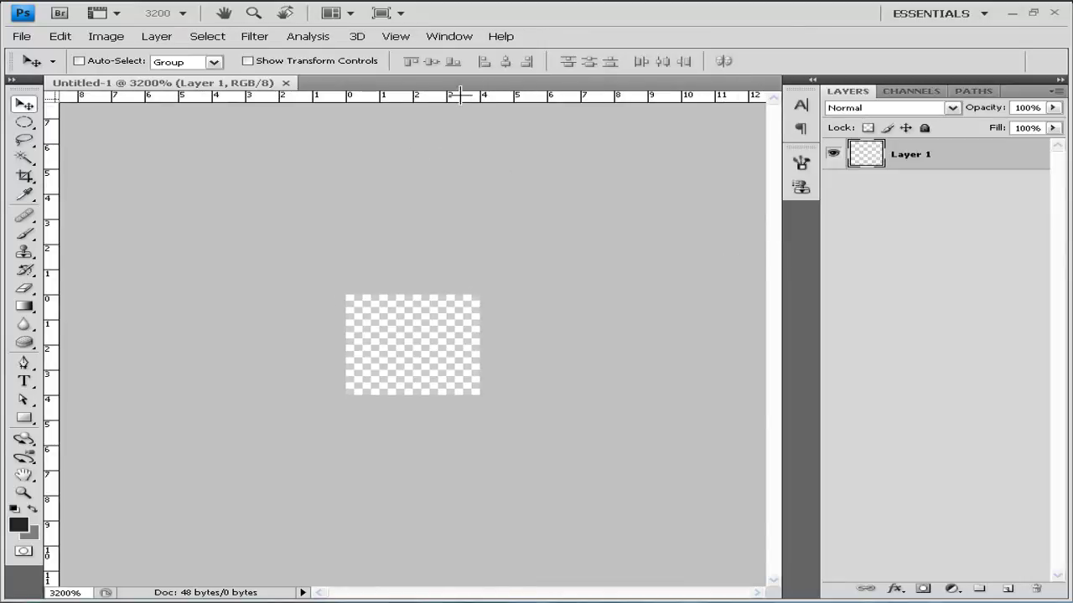
# Step: Place guides along the canvas top, bottom, left and right edges and down the middle
pyautogui.moveTo(460, 95); pyautogui.dragTo(460, 295)
pyautogui.moveTo(476, 92); pyautogui.dragTo(439, 395)
pyautogui.moveTo(46, 221); pyautogui.dragTo(346, 276)
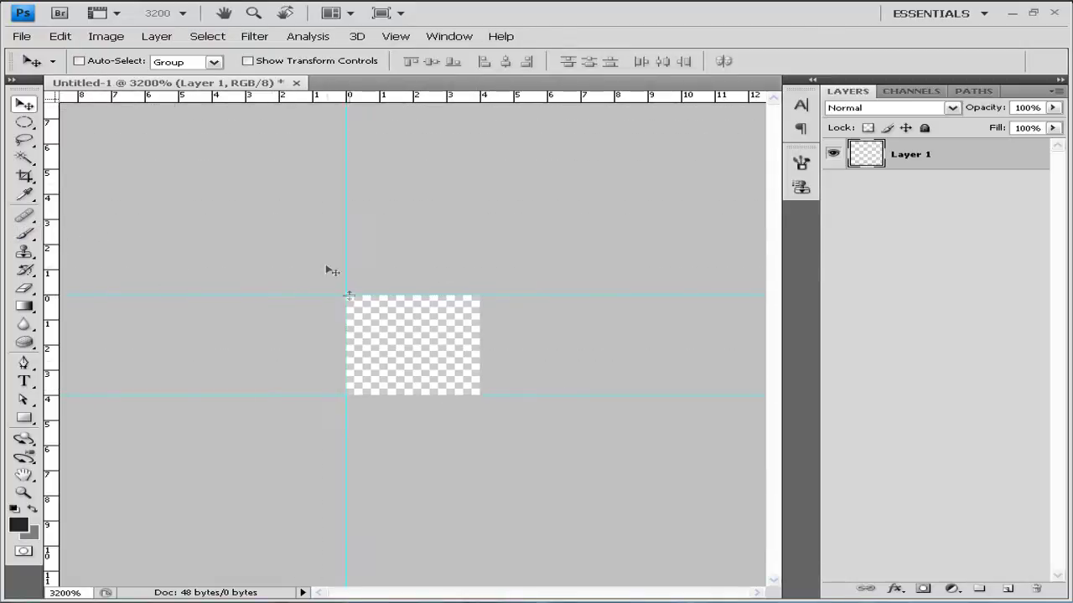
pyautogui.moveTo(57, 204); pyautogui.dragTo(479, 265)
pyautogui.moveTo(52, 255); pyautogui.dragTo(412, 299)
pyautogui.moveTo(430, 94); pyautogui.dragTo(431, 345)
# Step: Add horizontal guides marking each one-pixel row, then add an empty Layer 2
pyautogui.moveTo(430, 97); pyautogui.dragTo(429, 320)
pyautogui.moveTo(442, 97); pyautogui.dragTo(446, 371)
pyautogui.moveTo(447, 97); pyautogui.dragTo(453, 396)
pyautogui.click(1008, 589)
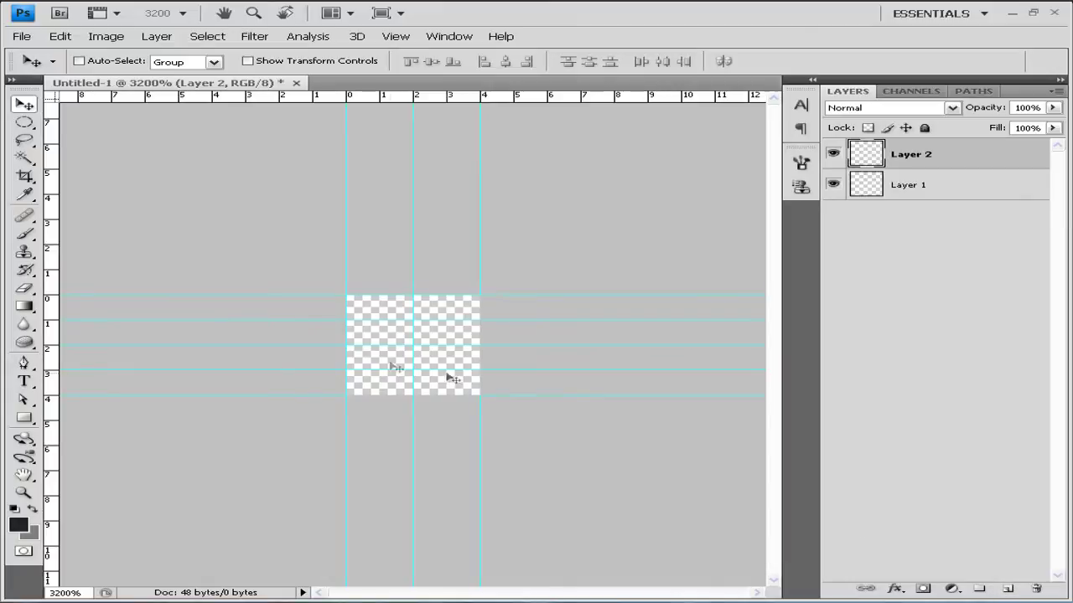
# Step: Draw a rectangle shape over the top-left 2x1 pixel guide cell
pyautogui.click(25, 417)
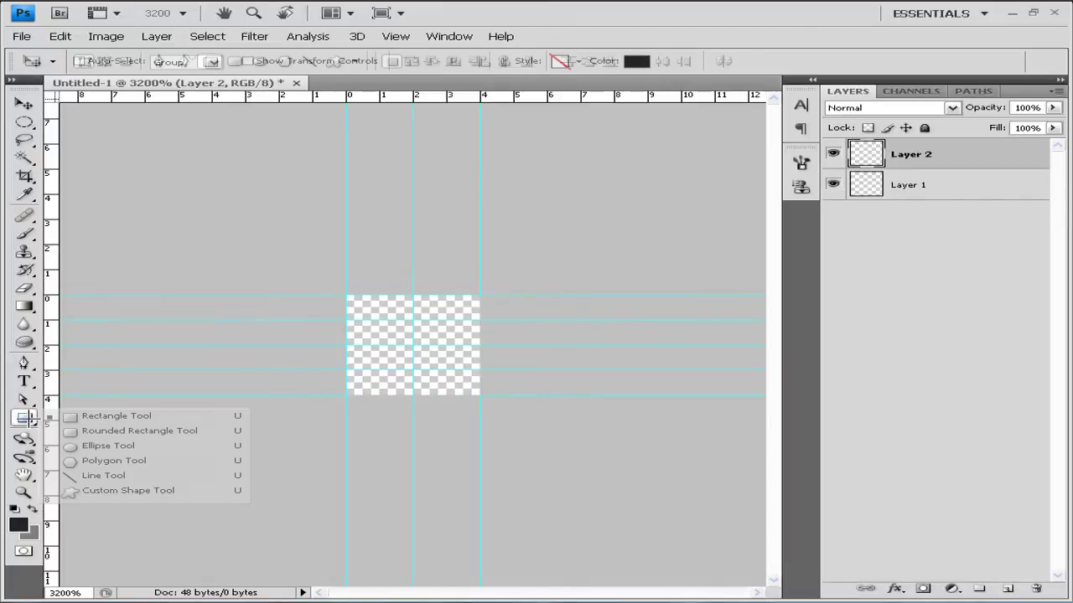
pyautogui.click(101, 416)
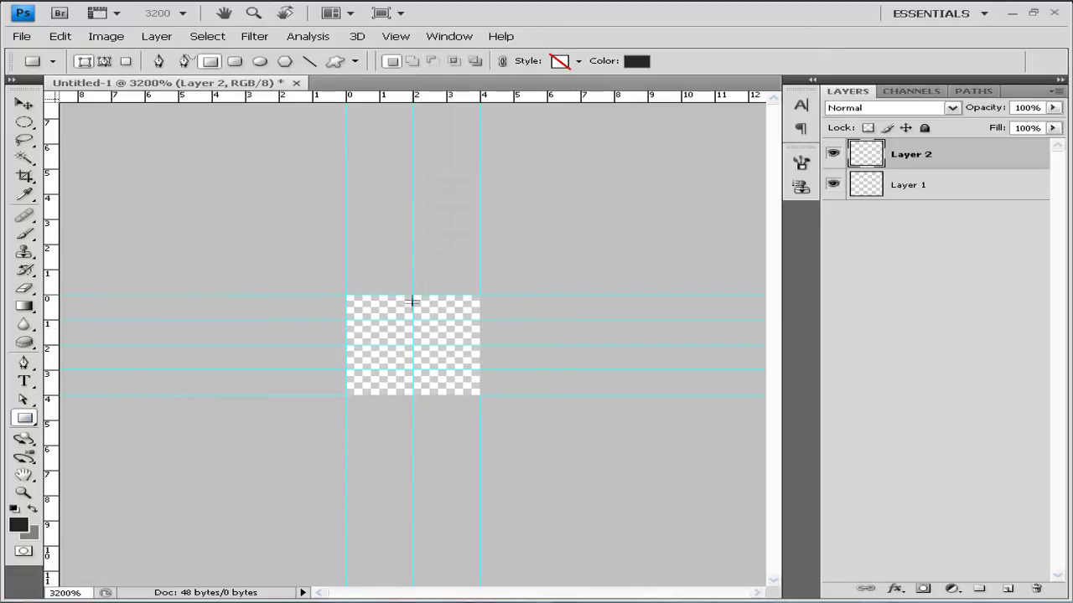
pyautogui.moveTo(404, 314); pyautogui.dragTo(346, 317)
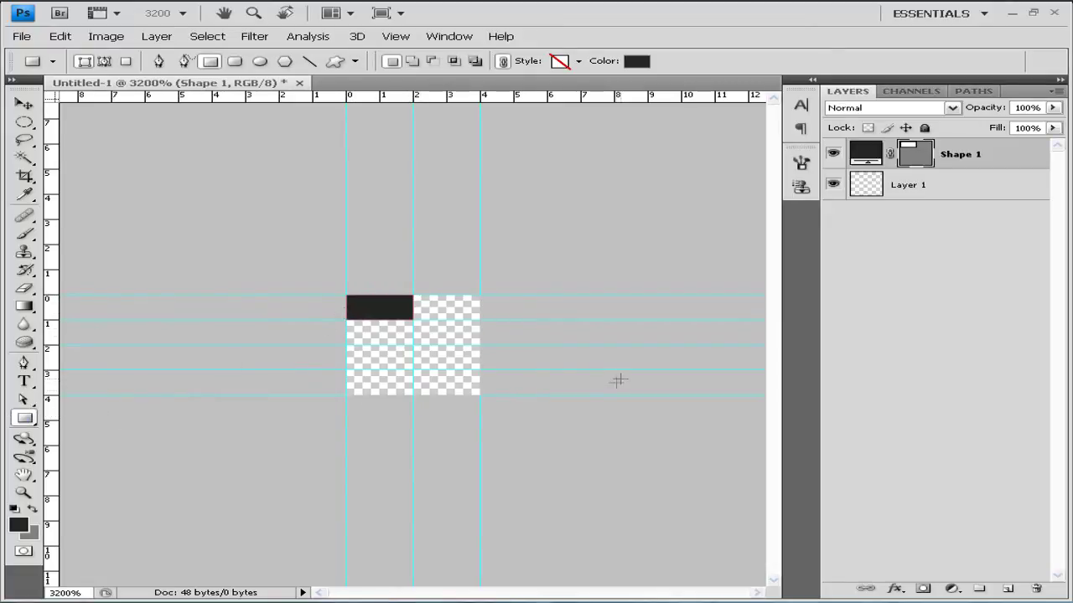
# Step: Set the rectangle's fill to white (ffffff) and duplicate its layer
pyautogui.doubleClick(874, 153)
pyautogui.click(293, 347)
pyautogui.click(272, 323)
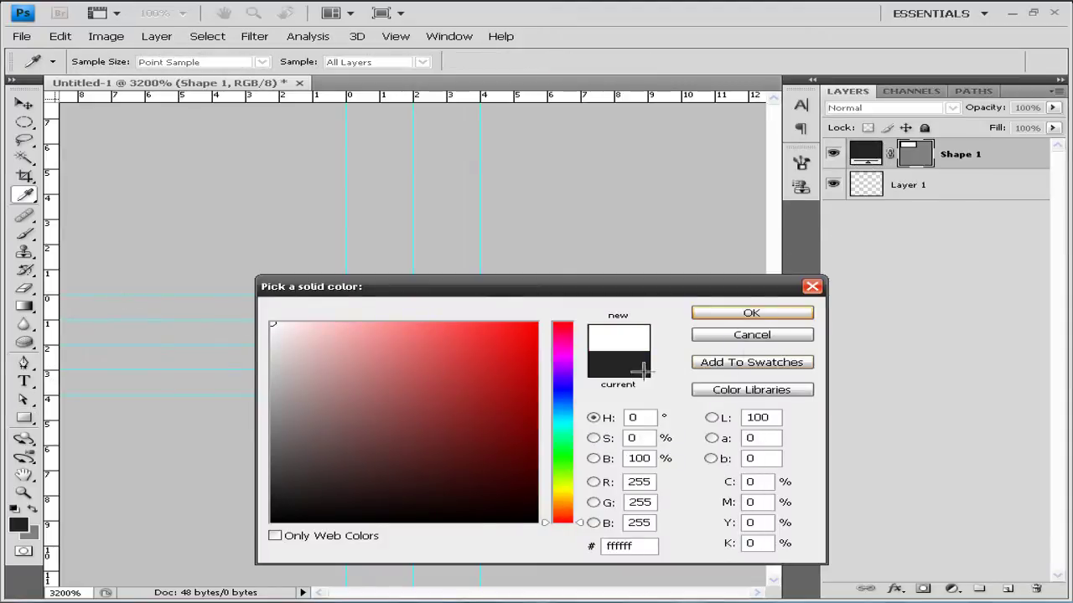
pyautogui.click(799, 316)
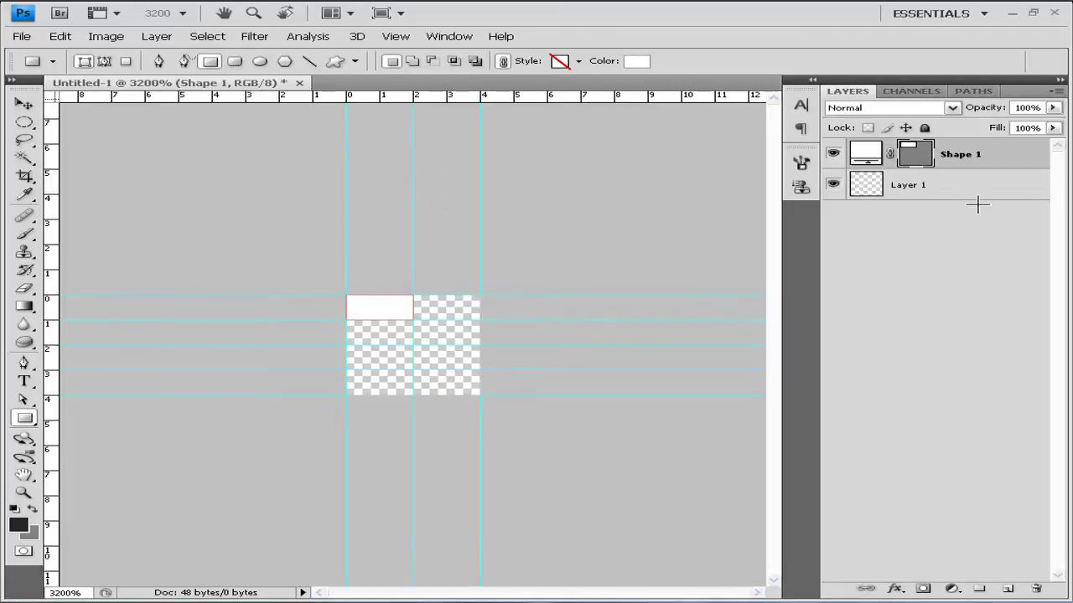
pyautogui.hotkey('ctrl', 'j')
pyautogui.hotkey('ctrl', 'j')
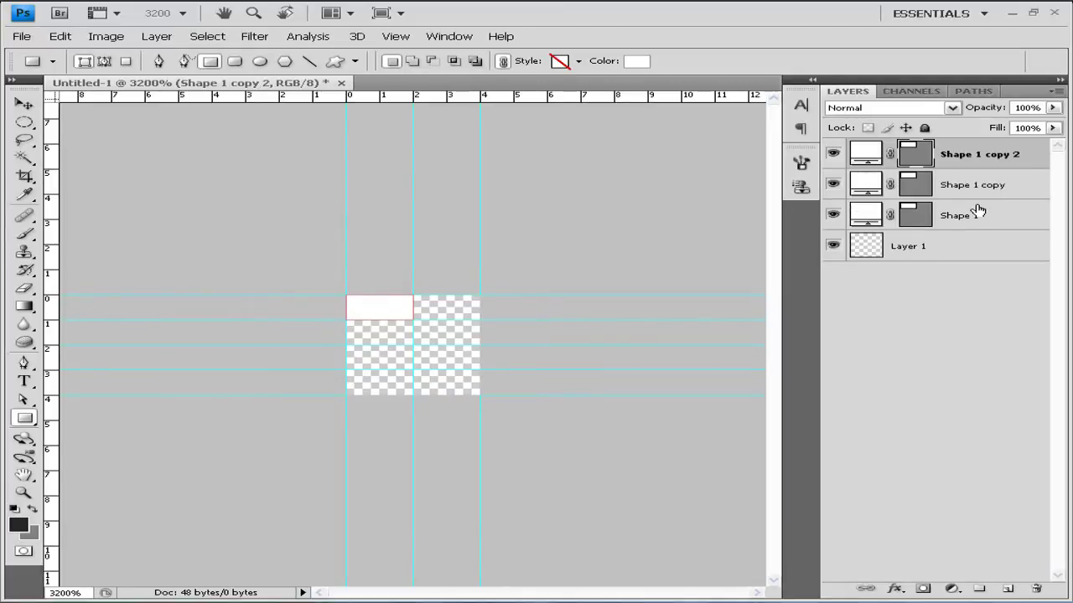
# Step: Duplicate Shape 1 until there are eight white rectangle layers, then select the Move tool
pyautogui.hotkey('ctrl', 'j')
pyautogui.hotkey('ctrl', 'j')
pyautogui.hotkey('ctrl', 'j')
pyautogui.hotkey('ctrl', 'j')
pyautogui.hotkey('ctrl', 'j')
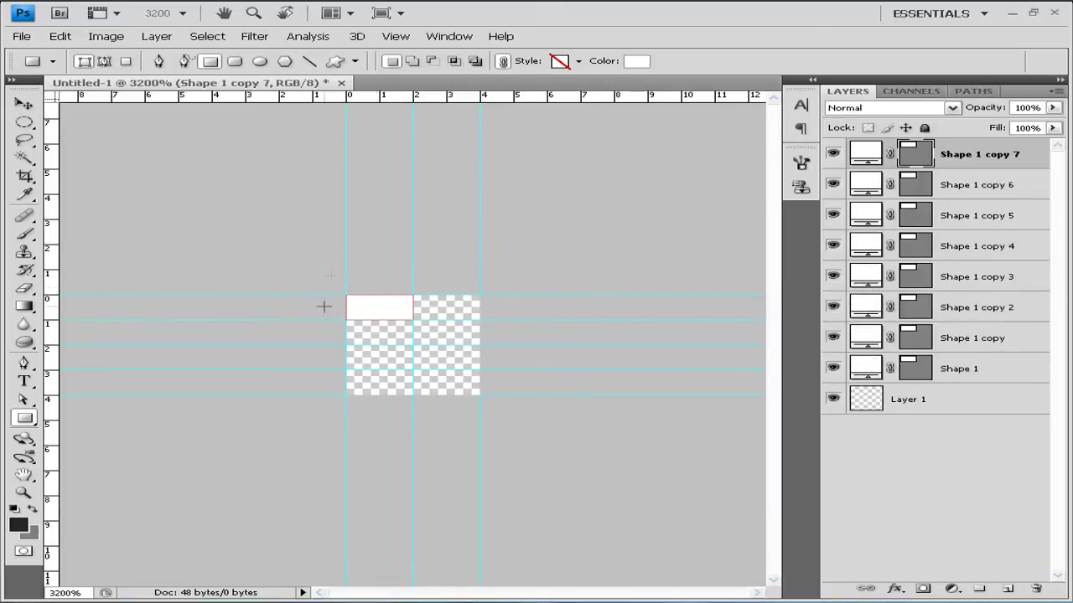
pyautogui.click(23, 103)
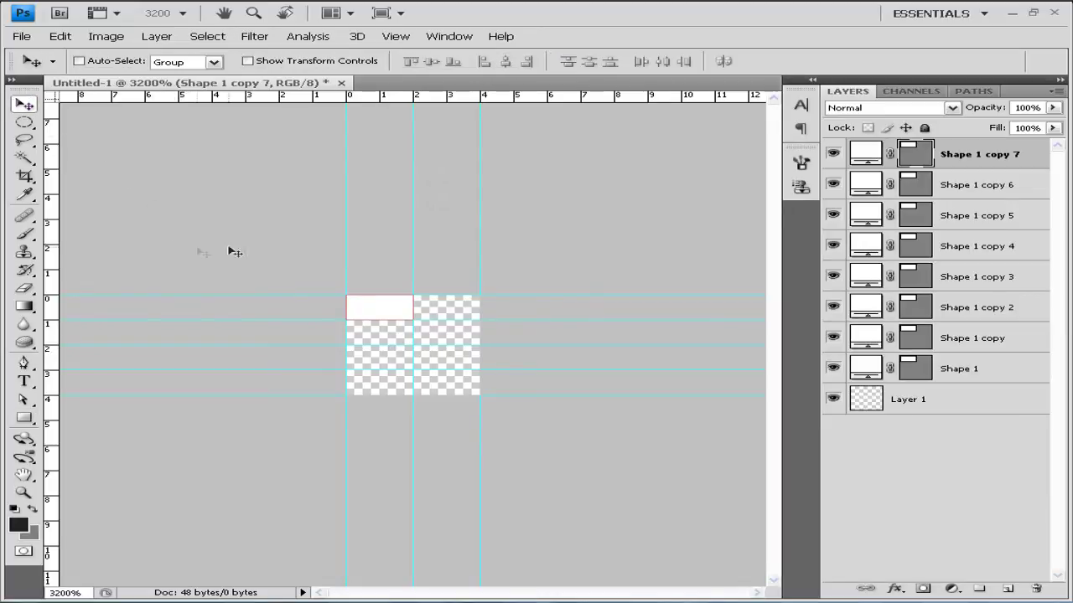
# Step: Move the Shape 1 copy, copy 2 and copy 3 rectangles into the left column's rows two to four
pyautogui.click(979, 344)
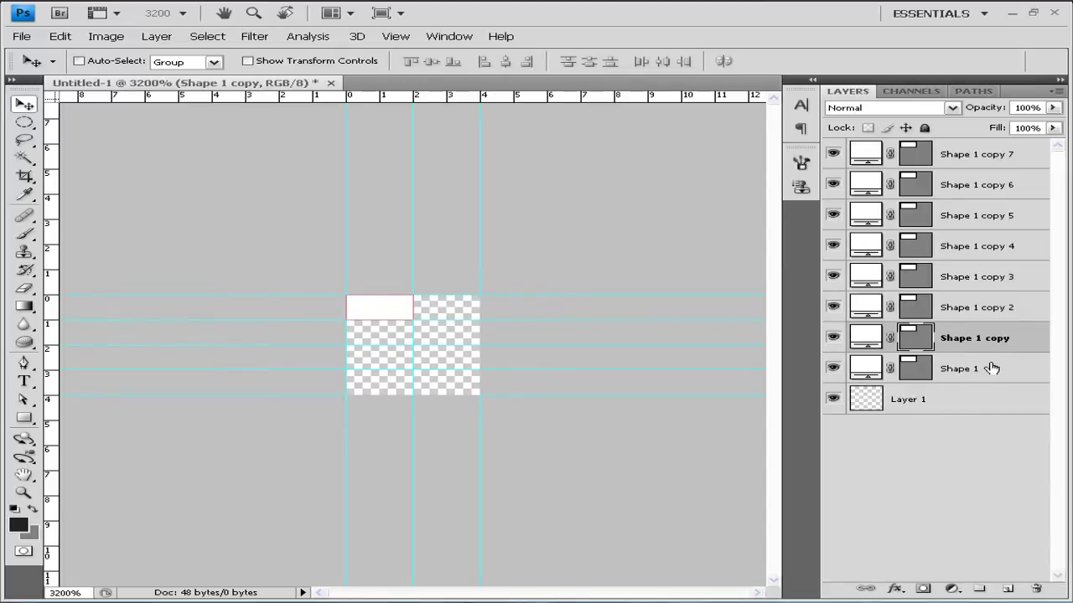
pyautogui.click(992, 369)
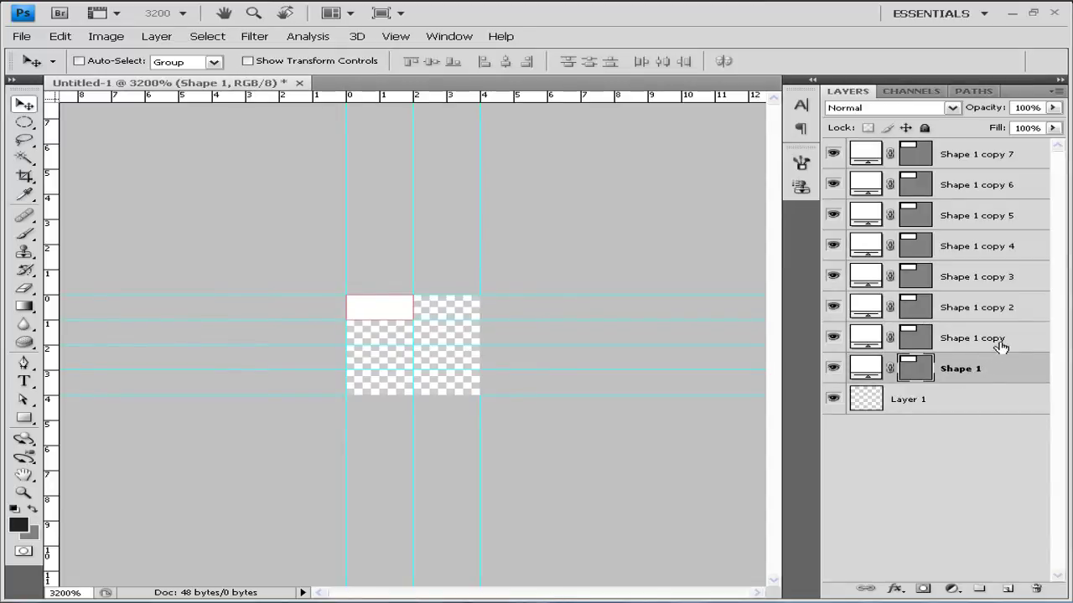
pyautogui.click(1001, 343)
pyautogui.moveTo(403, 307); pyautogui.dragTo(400, 319)
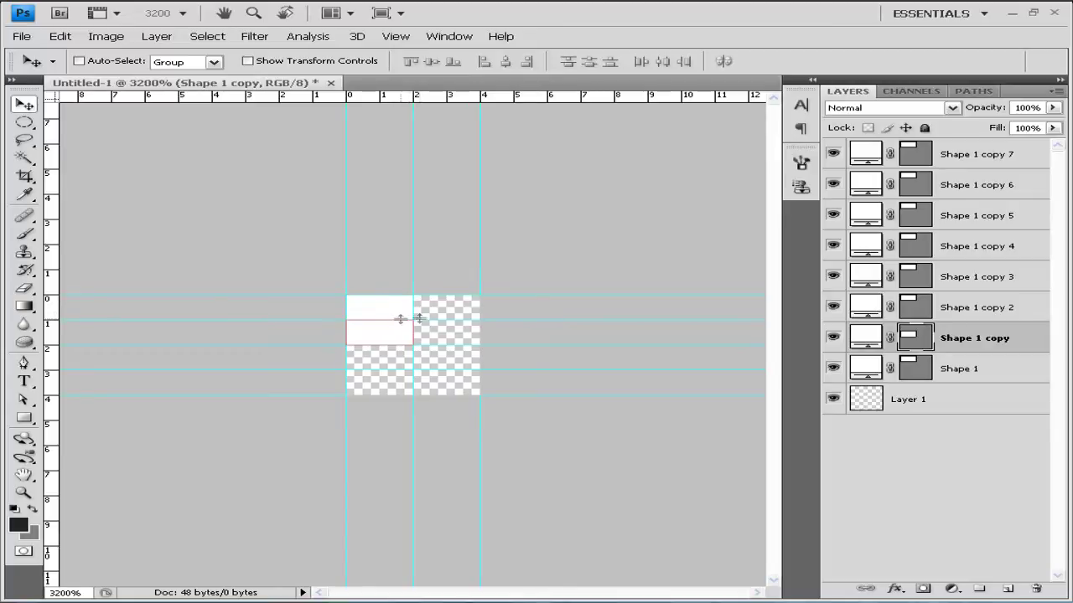
pyautogui.click(983, 308)
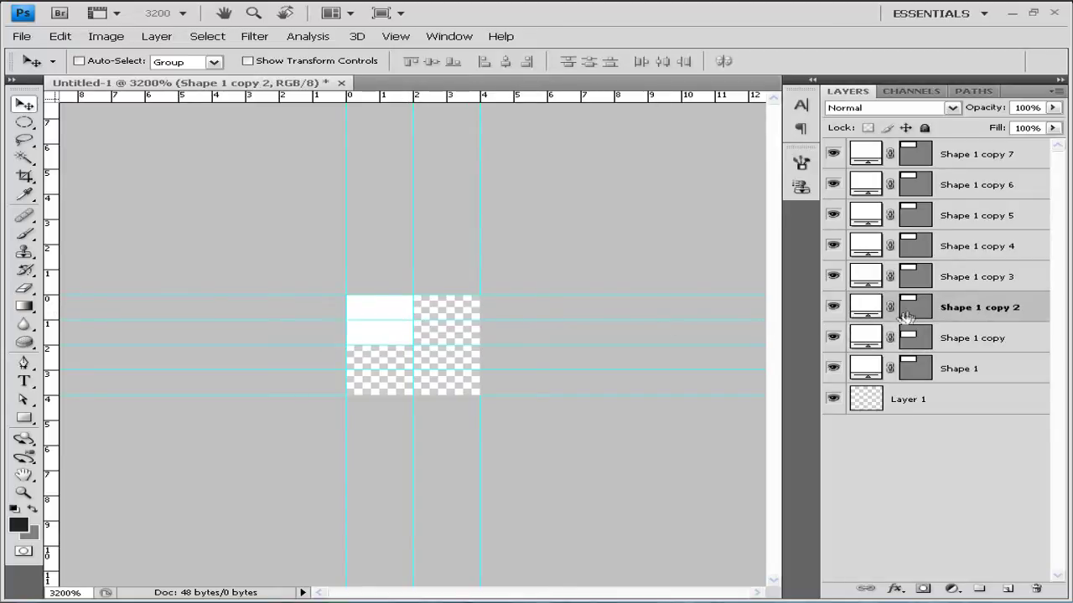
pyautogui.moveTo(407, 311); pyautogui.dragTo(407, 362)
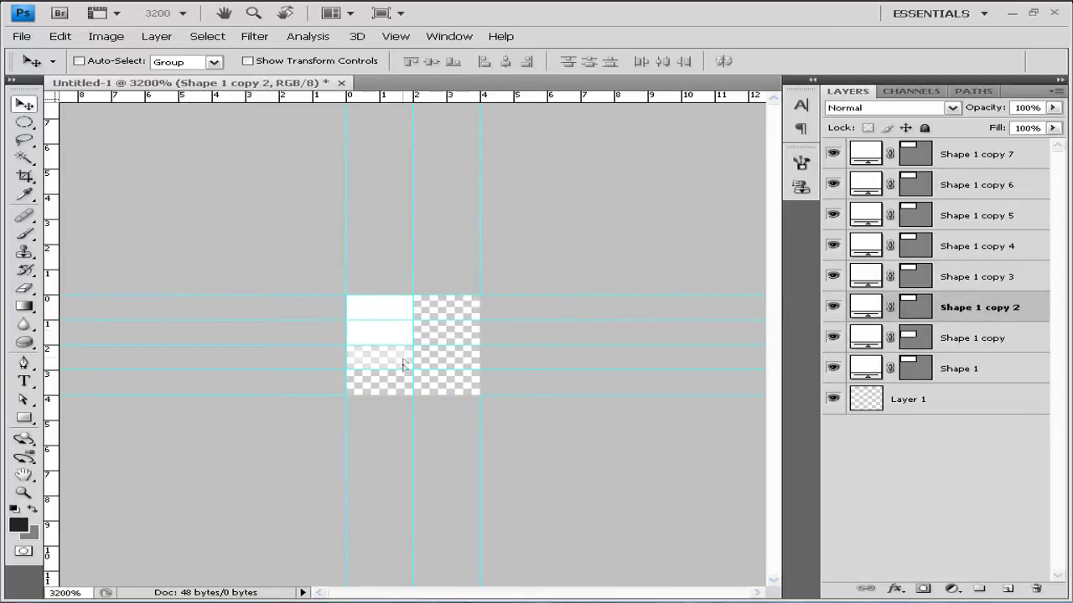
pyautogui.click(959, 279)
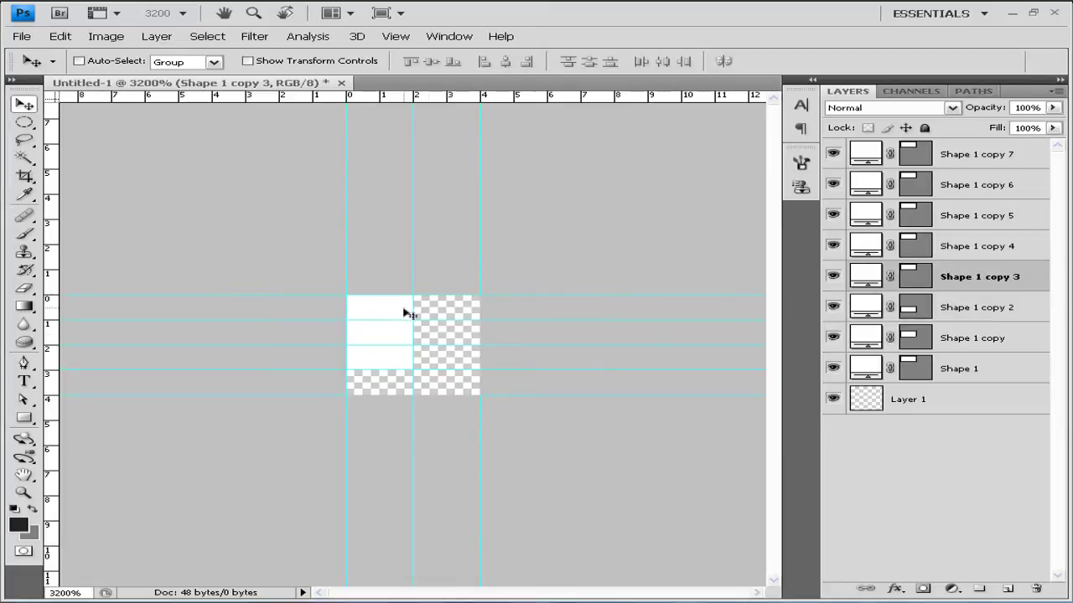
pyautogui.moveTo(407, 313); pyautogui.dragTo(407, 385)
# Step: Move copies 4 to 7 into the right column, from the bottom row up to the top-right cell
pyautogui.click(915, 246)
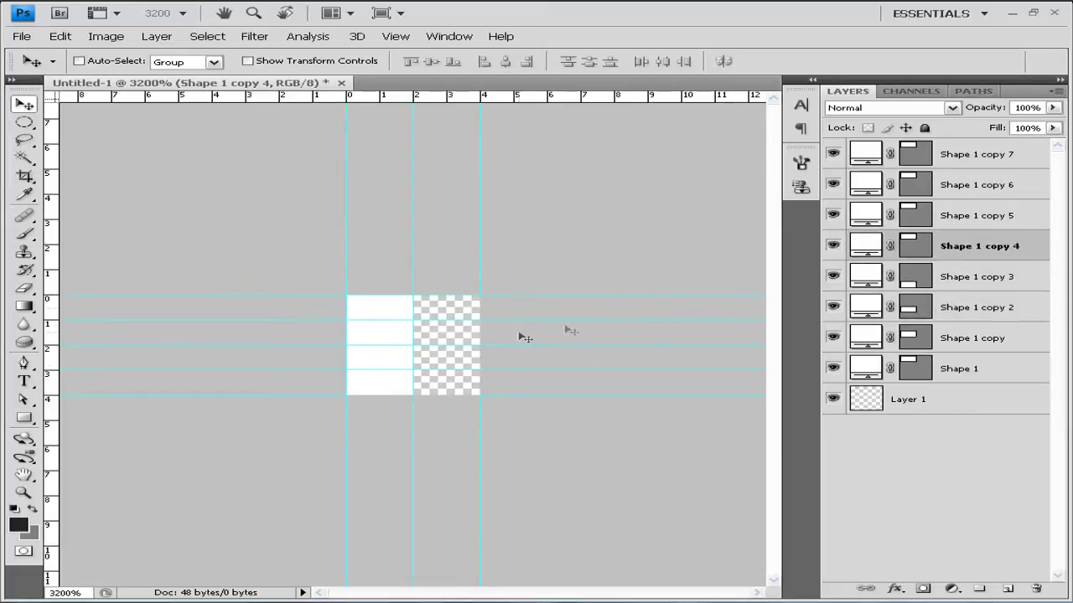
pyautogui.moveTo(400, 313); pyautogui.dragTo(471, 390)
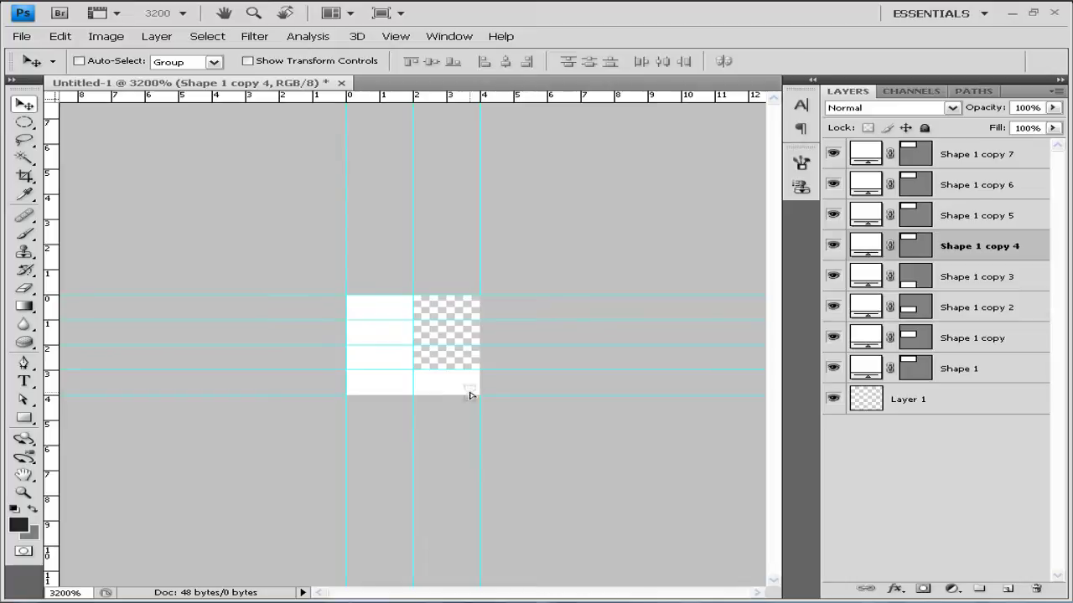
pyautogui.click(1001, 217)
pyautogui.moveTo(400, 311); pyautogui.dragTo(469, 360)
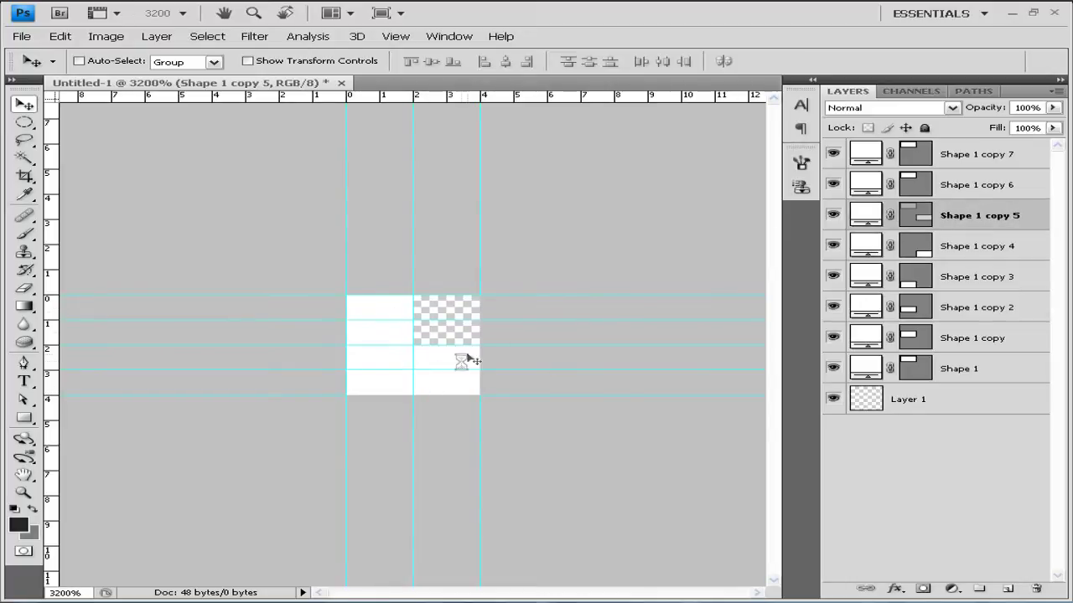
pyautogui.click(968, 186)
pyautogui.moveTo(406, 307); pyautogui.dragTo(472, 341)
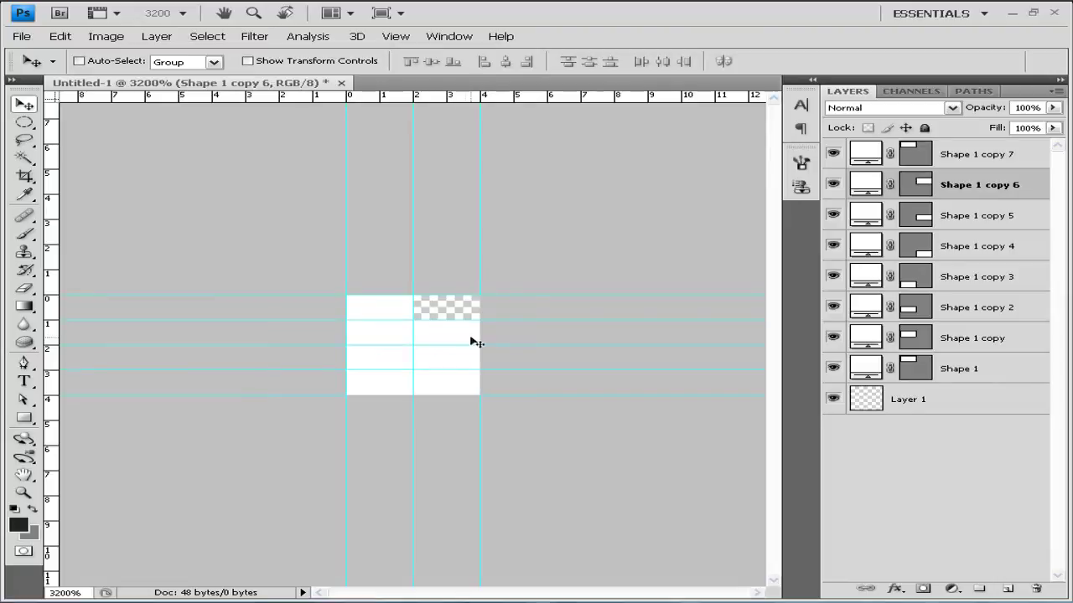
pyautogui.click(981, 154)
pyautogui.moveTo(405, 314); pyautogui.dragTo(473, 312)
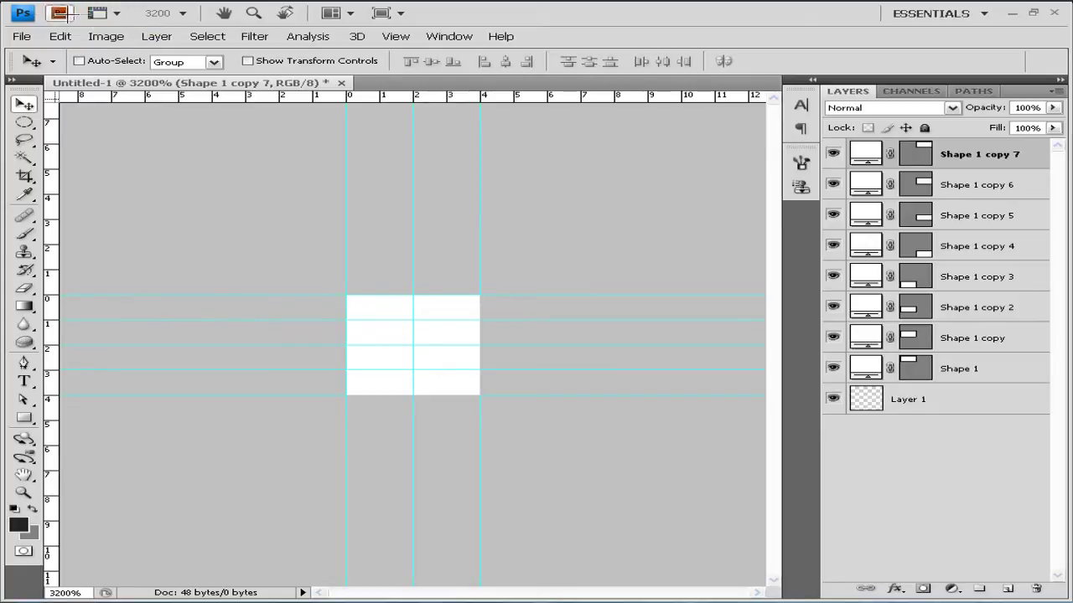
# Step: Uncheck Show Guides in the View Extras menu
pyautogui.click(99, 13)
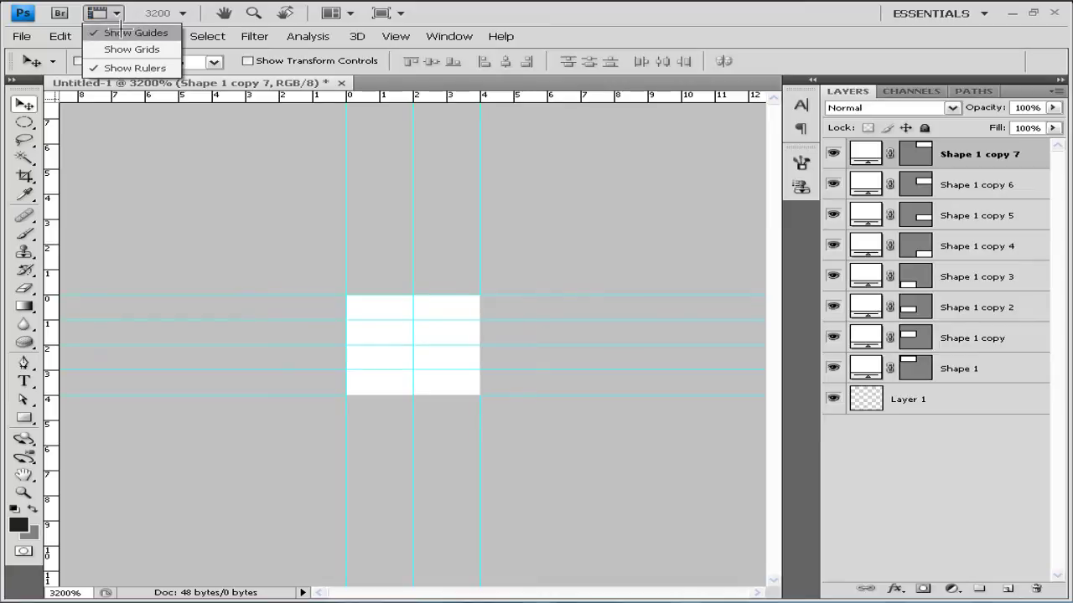
pyautogui.click(122, 33)
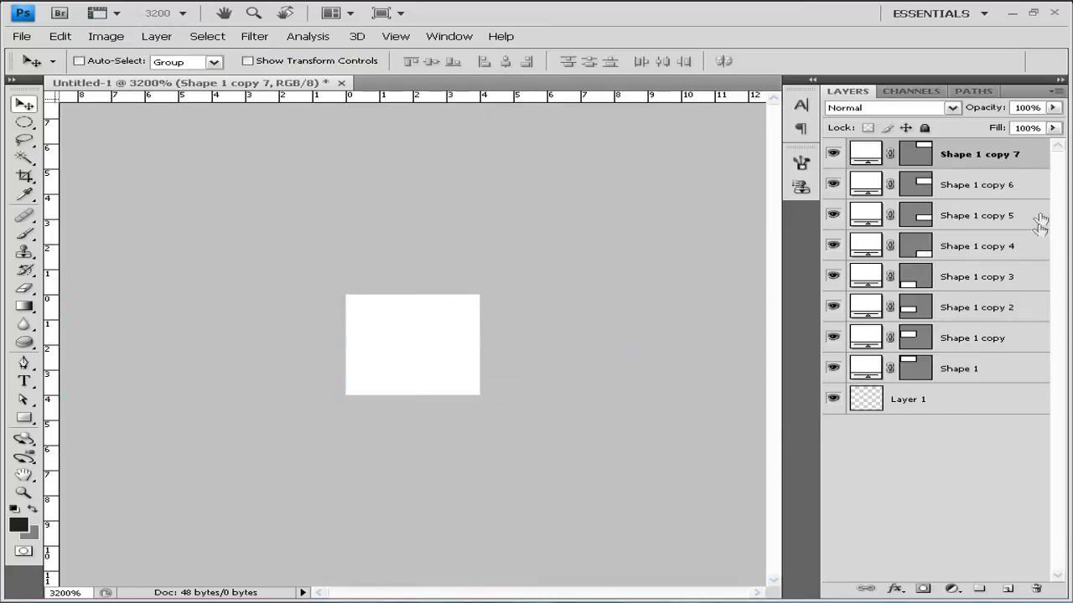
# Step: Change the Shape 1 fill to dark grey 242424
pyautogui.doubleClick(869, 370)
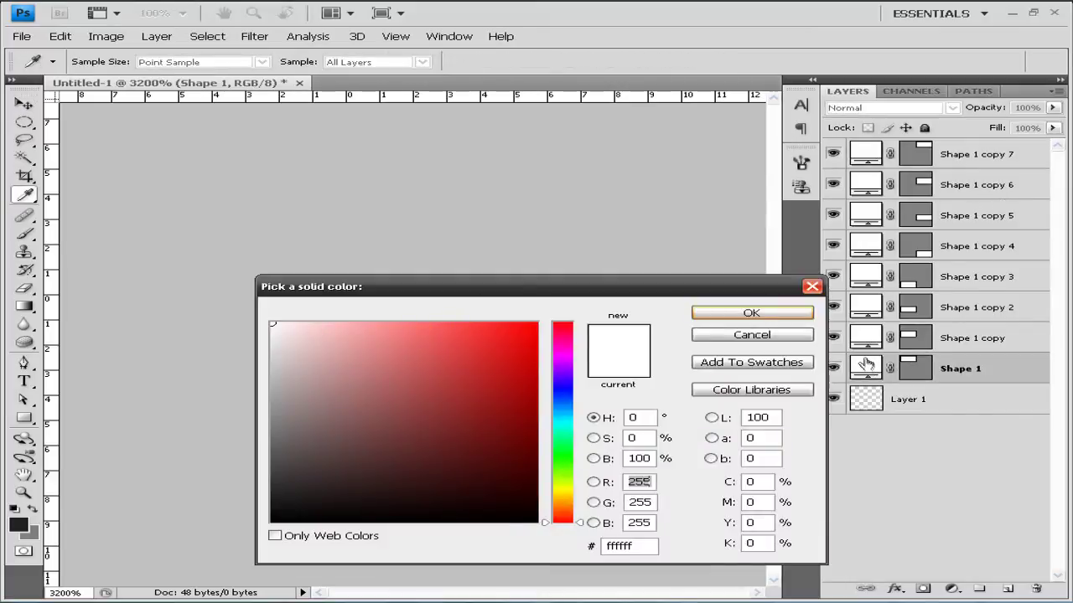
pyautogui.moveTo(662, 290); pyautogui.dragTo(643, 265)
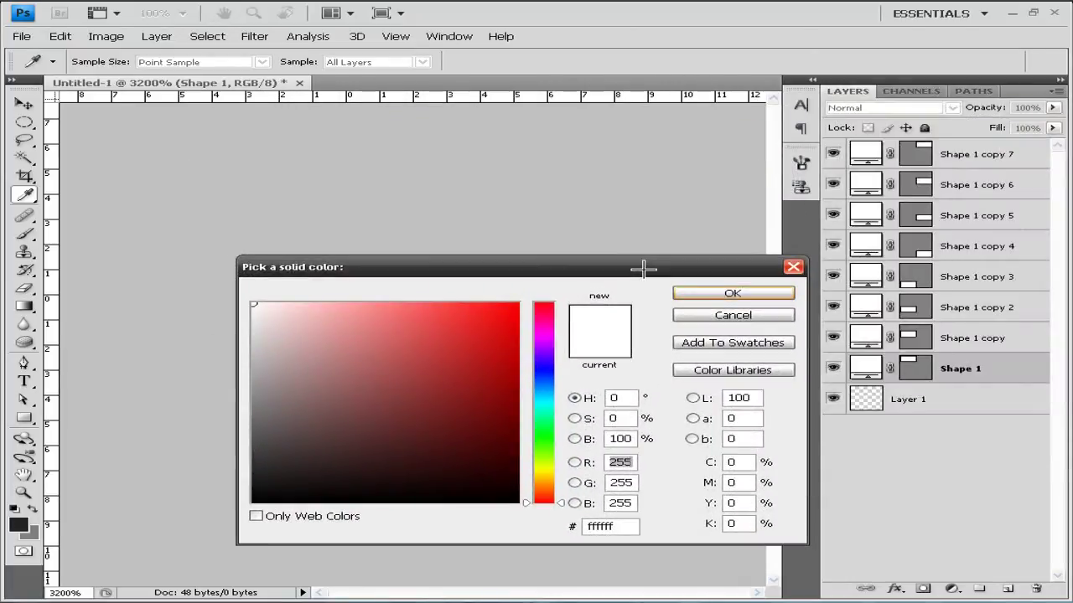
pyautogui.doubleClick(623, 527)
pyautogui.write('24242')
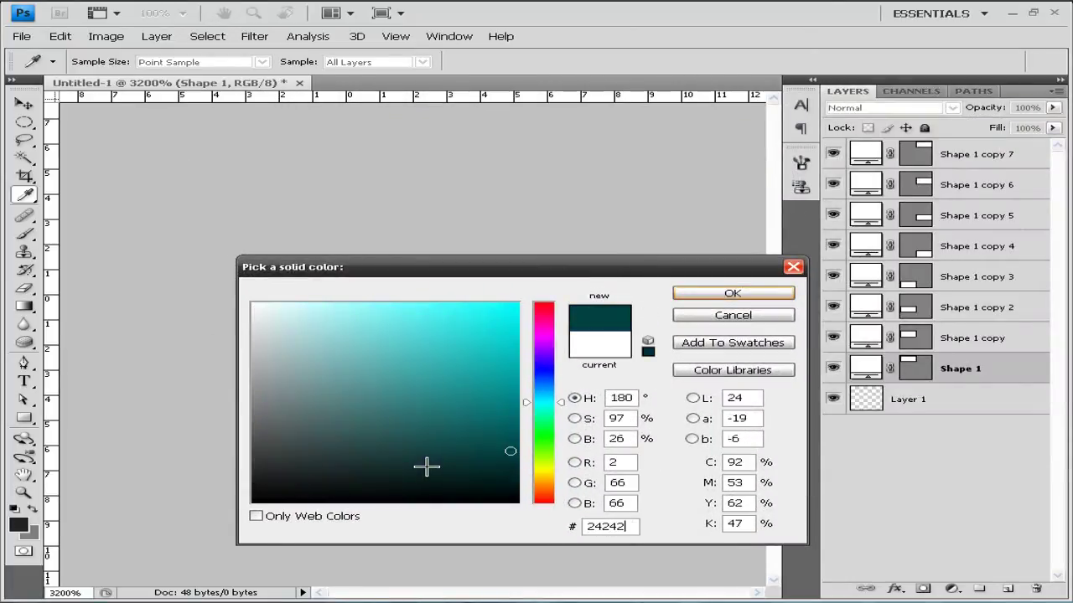
pyautogui.write('4')
pyautogui.click(776, 293)
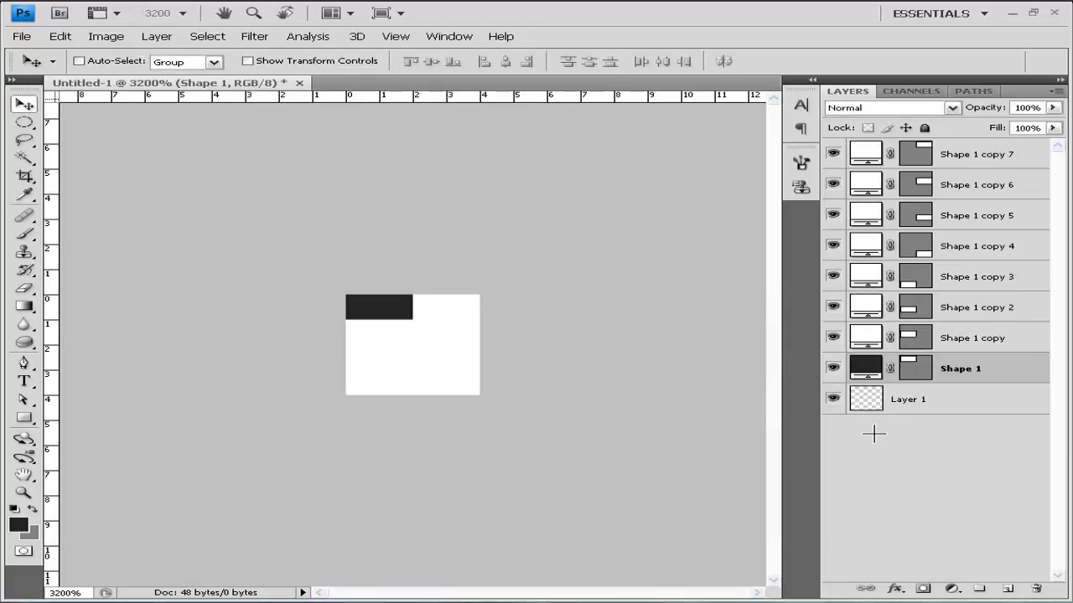
# Step: Change the Shape 1 copy fill to 1d1d1d
pyautogui.click(908, 480)
pyautogui.click(995, 339)
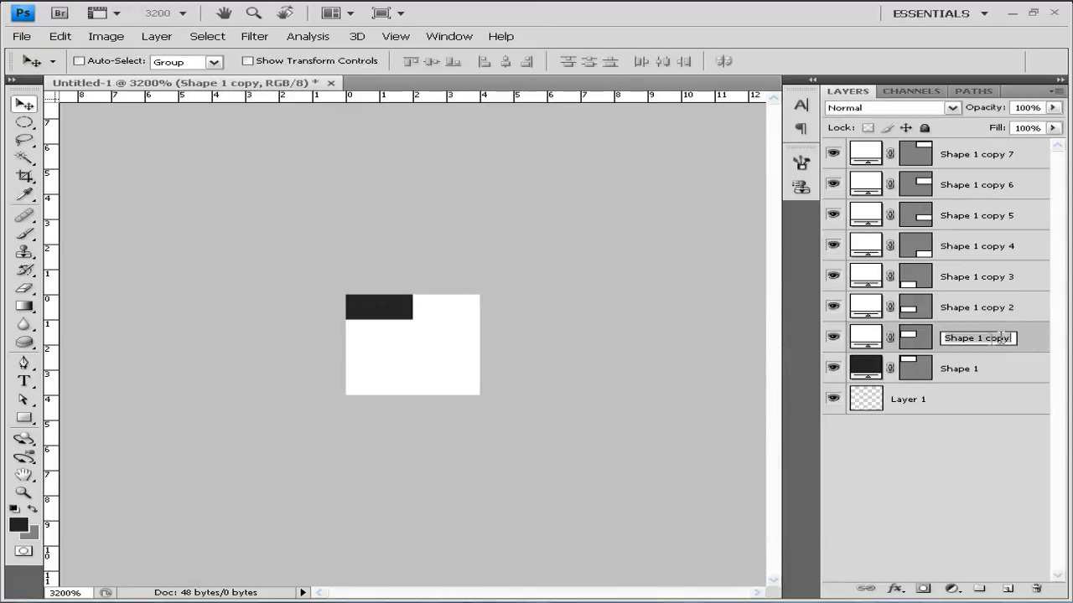
pyautogui.doubleClick(1038, 340)
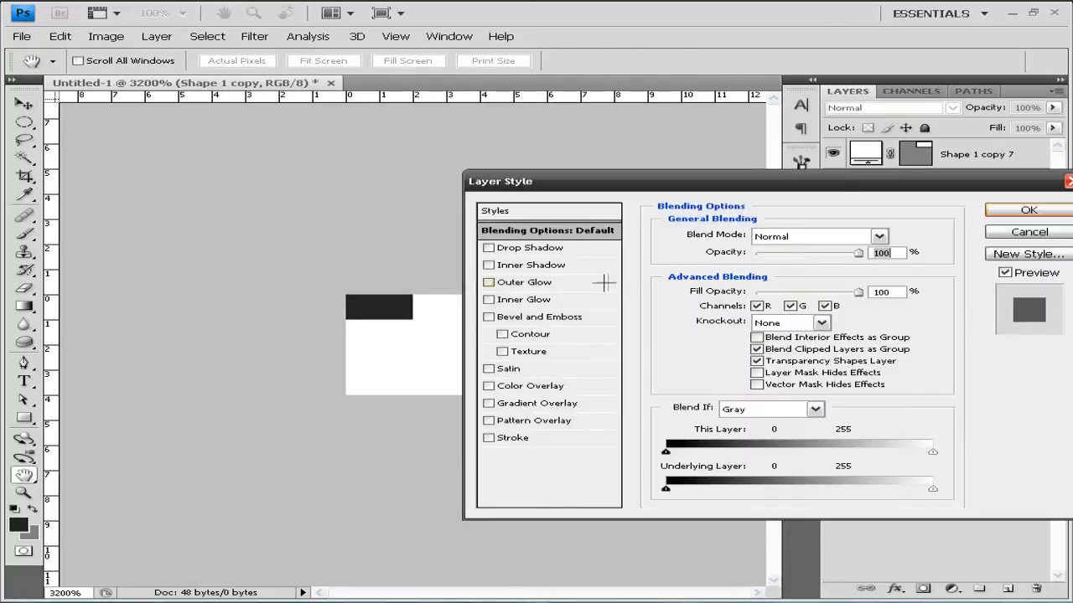
pyautogui.moveTo(779, 184); pyautogui.dragTo(707, 175)
pyautogui.click(1012, 173)
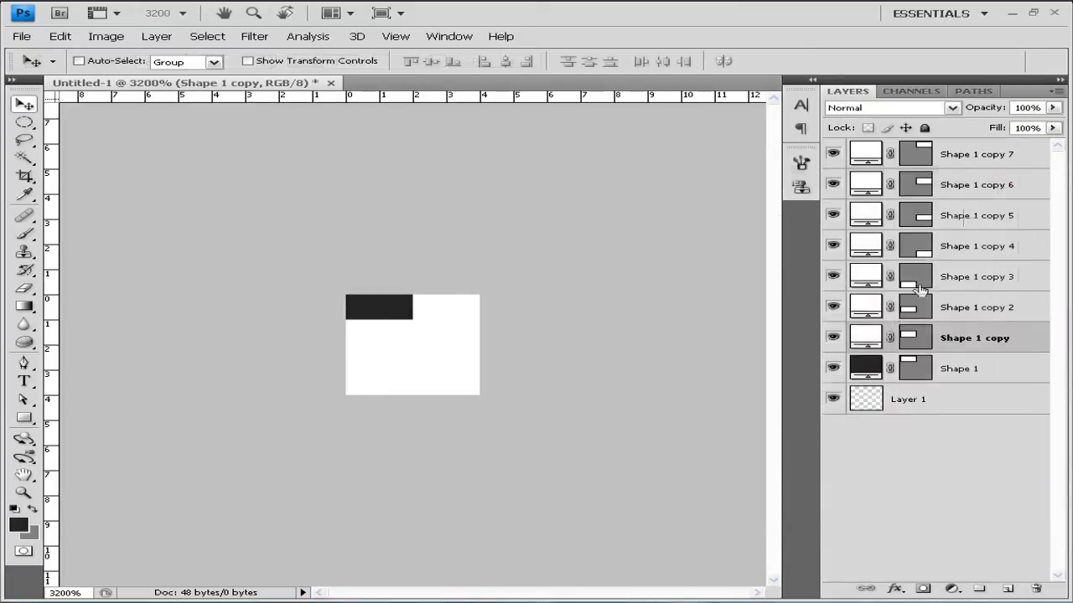
pyautogui.doubleClick(866, 337)
pyautogui.moveTo(617, 260); pyautogui.dragTo(795, 256)
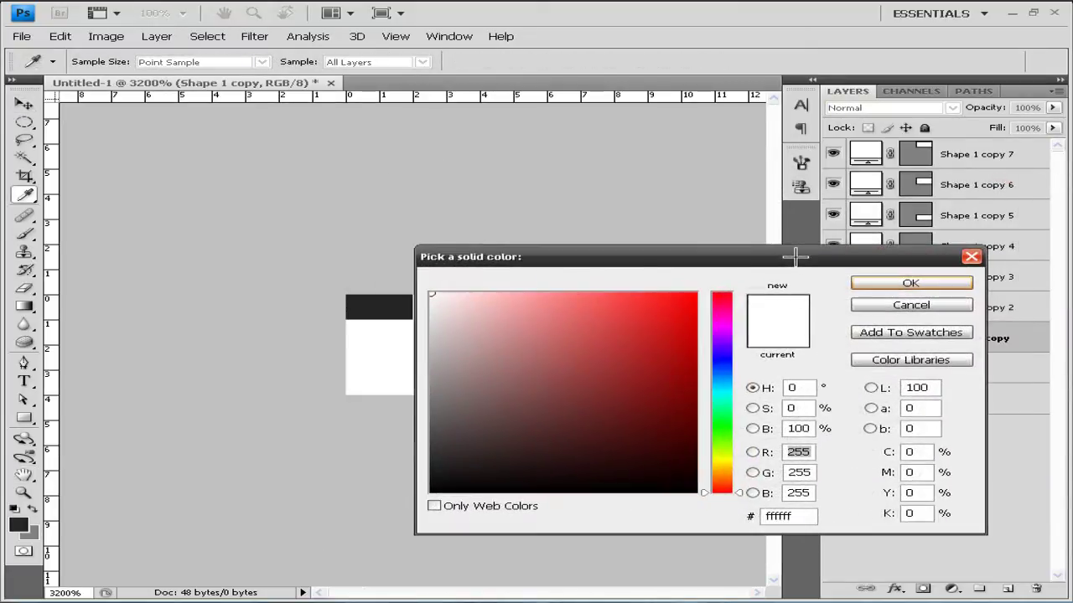
pyautogui.click(784, 515)
pyautogui.write('1d1')
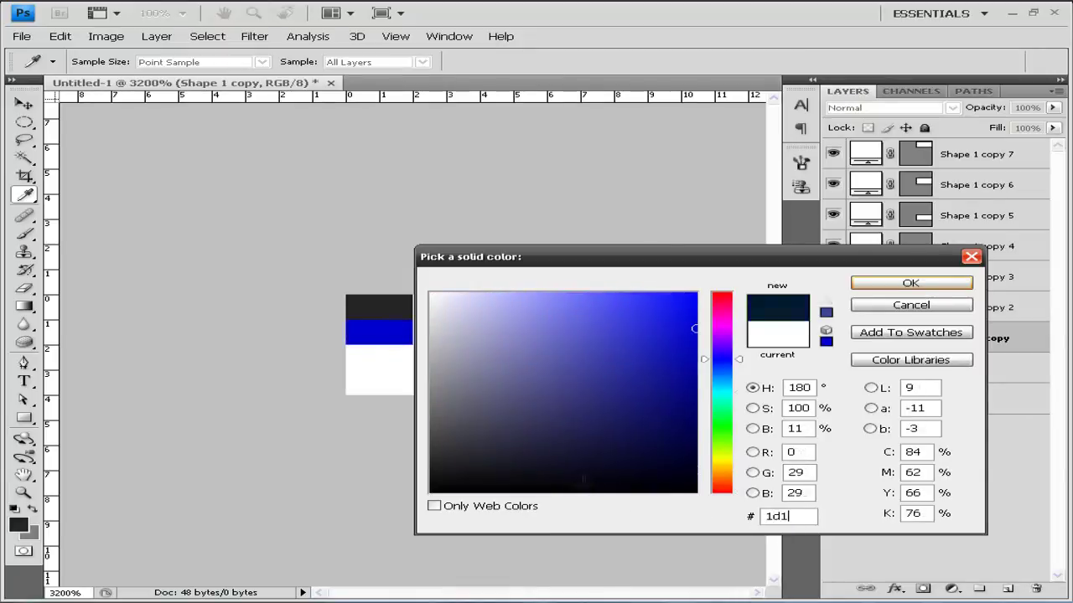
pyautogui.write('d1d')
pyautogui.click(889, 283)
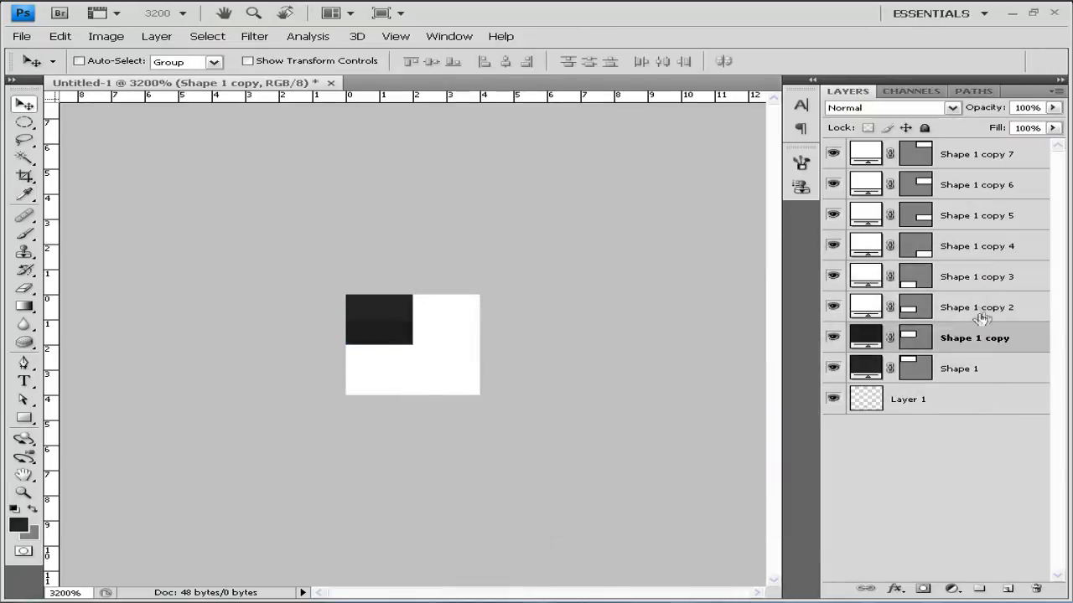
# Step: Change the Shape 1 copy 2 fill to 1a1a1a
pyautogui.doubleClick(974, 308)
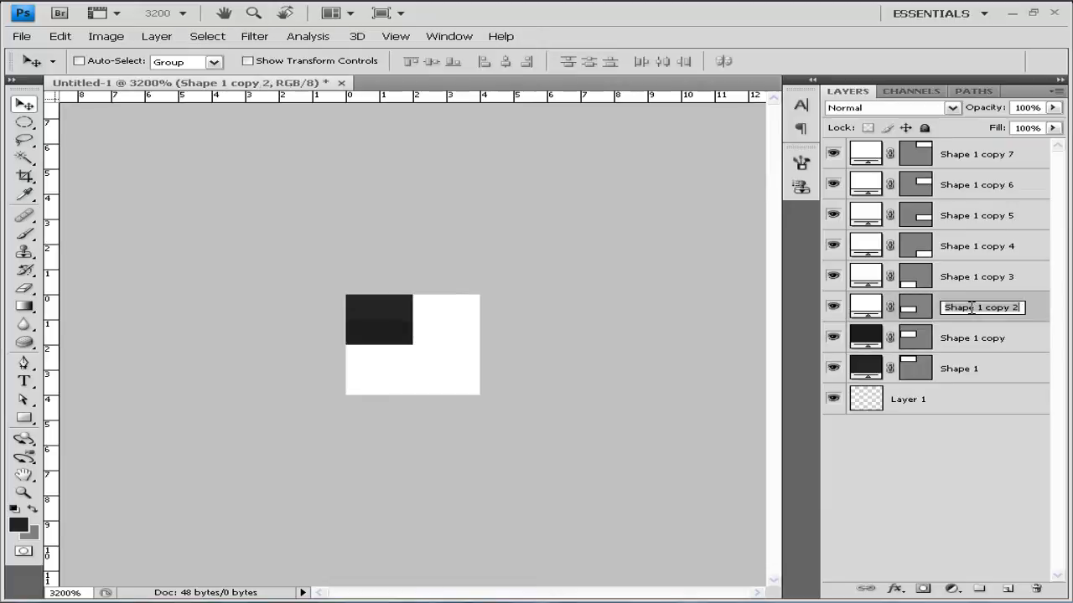
pyautogui.doubleClick(868, 306)
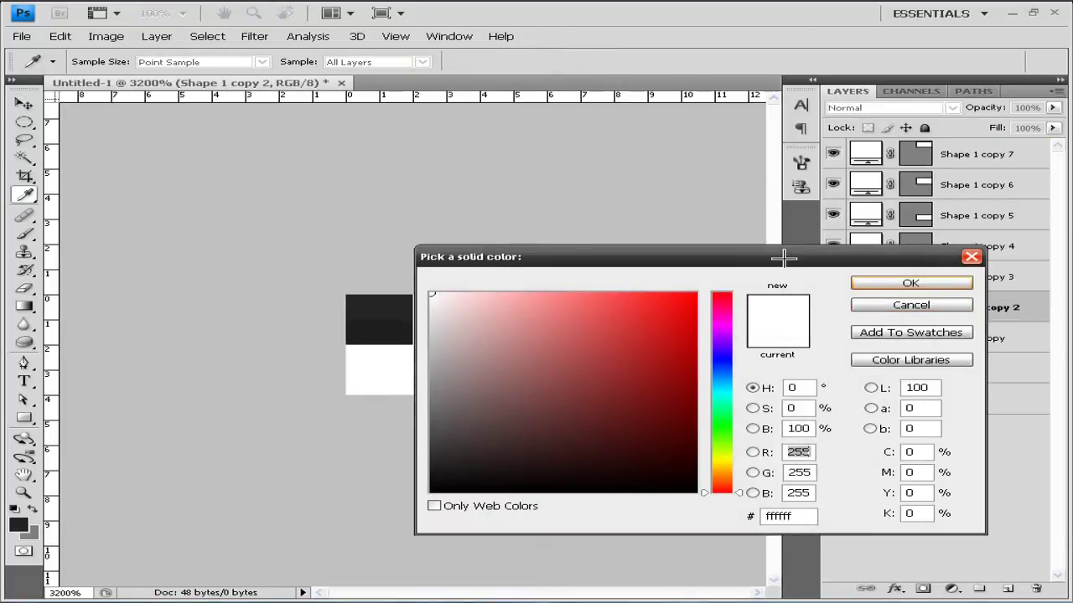
pyautogui.write('1')
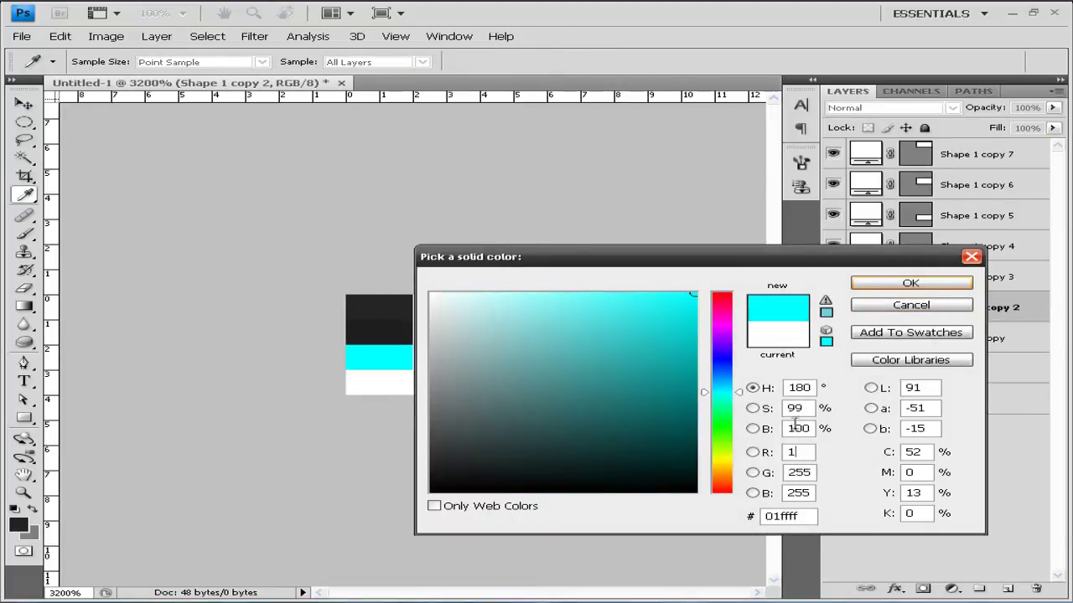
pyautogui.moveTo(813, 517); pyautogui.dragTo(753, 523)
pyautogui.write('1')
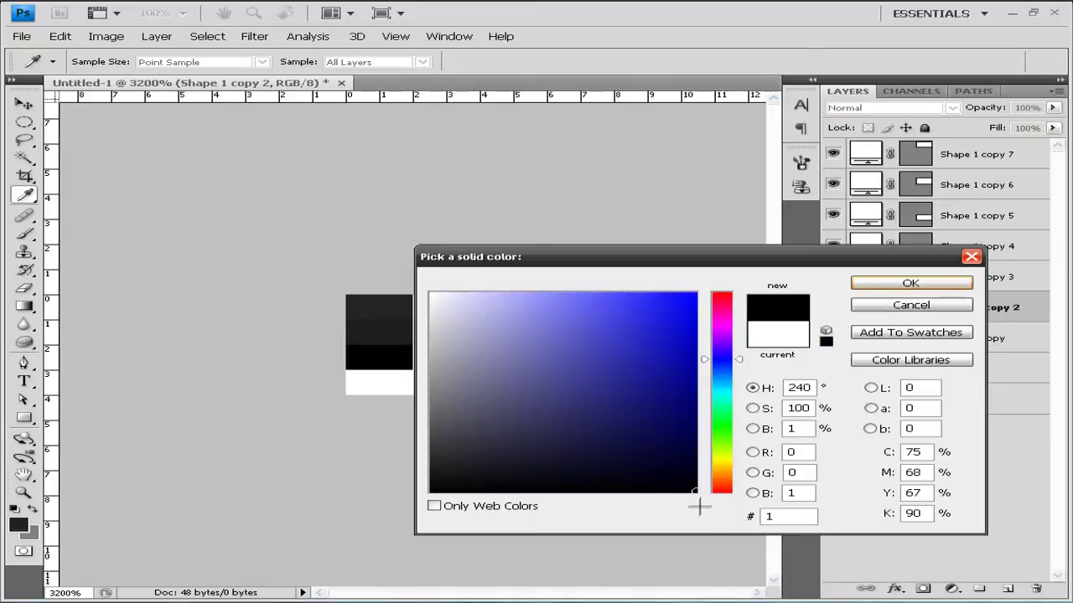
pyautogui.write('a1a1a')
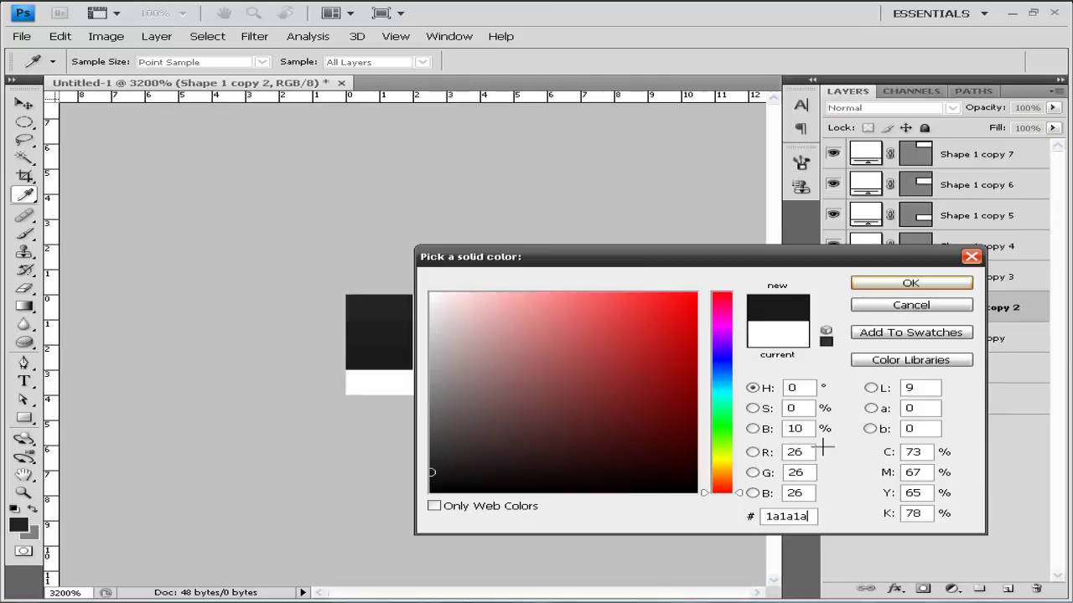
pyautogui.click(910, 284)
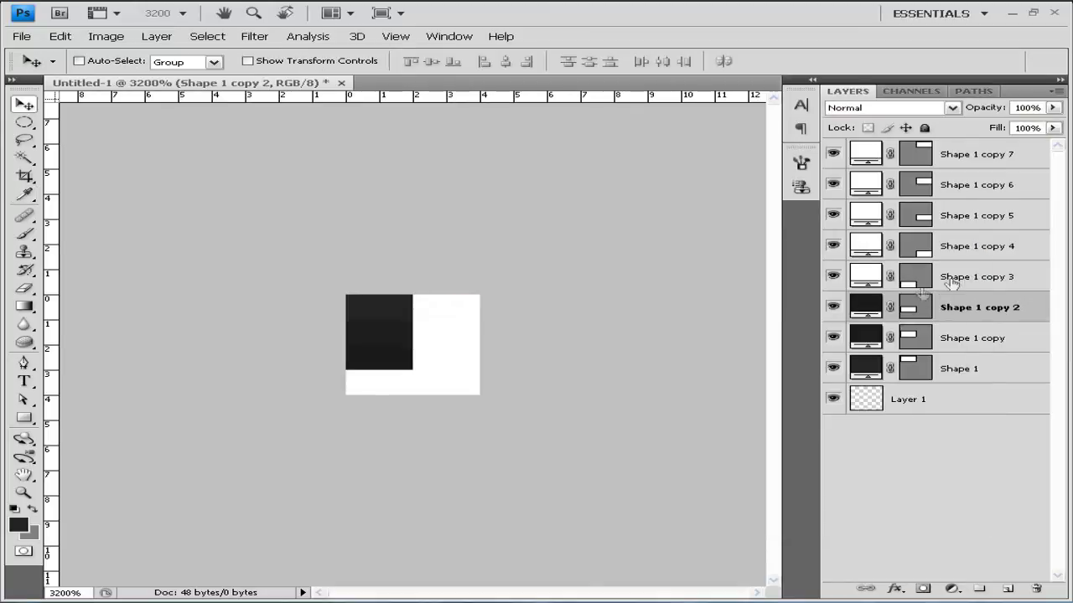
# Step: Change the Shape 1 copy 3 fill to 131313
pyautogui.doubleClick(1030, 281)
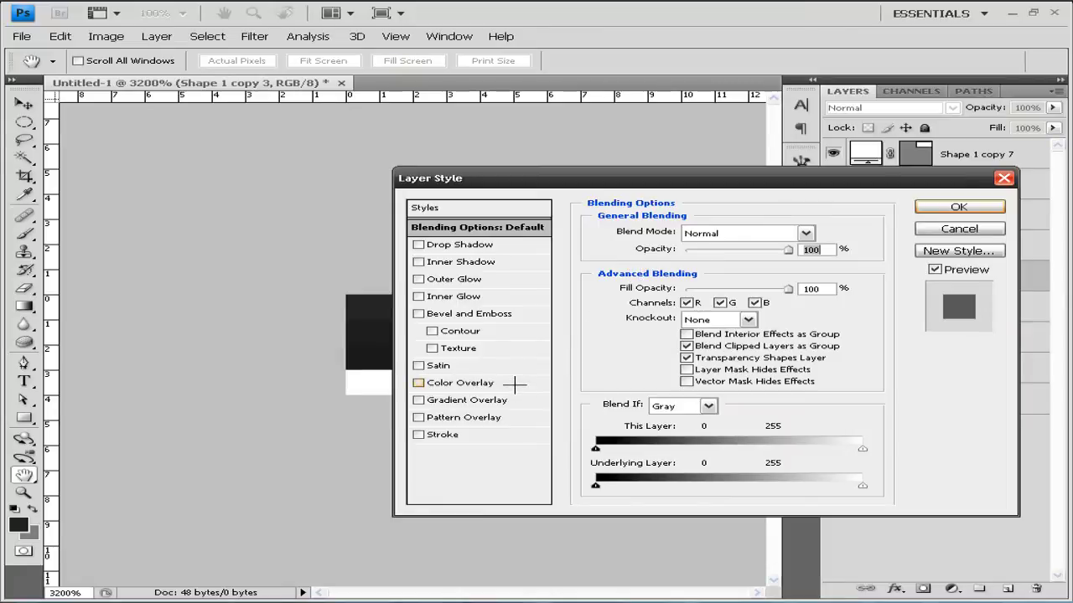
pyautogui.click(1003, 178)
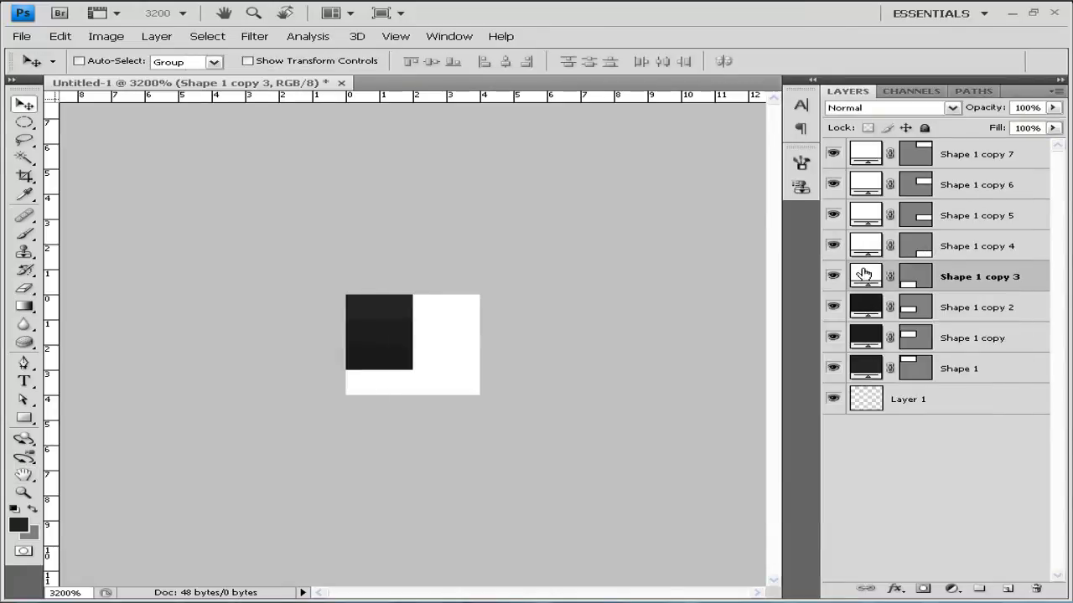
pyautogui.doubleClick(864, 275)
pyautogui.moveTo(821, 255); pyautogui.dragTo(825, 202)
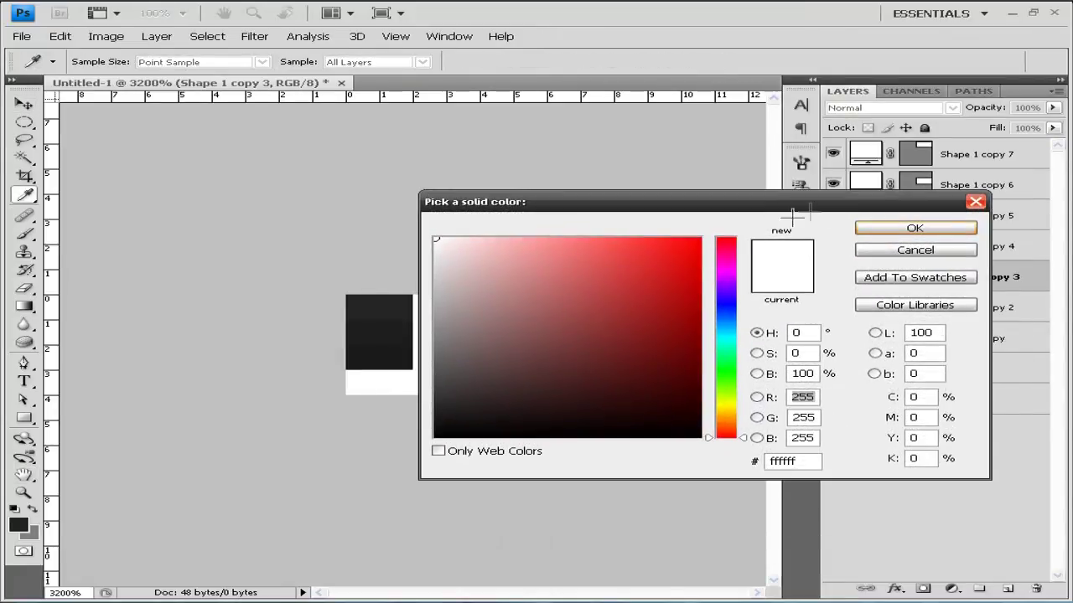
pyautogui.doubleClick(800, 462)
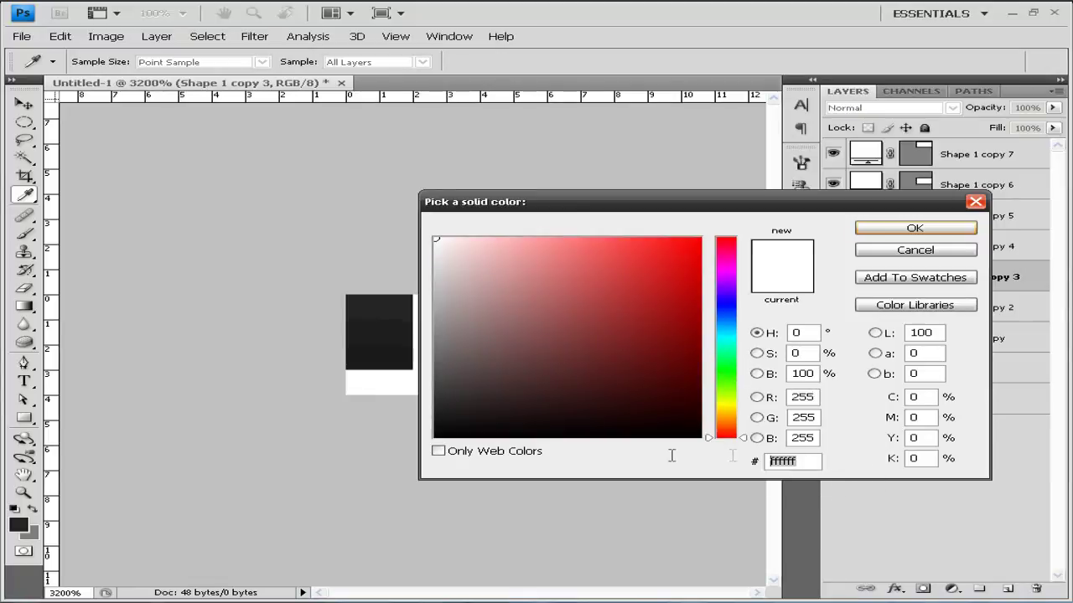
pyautogui.write('131313')
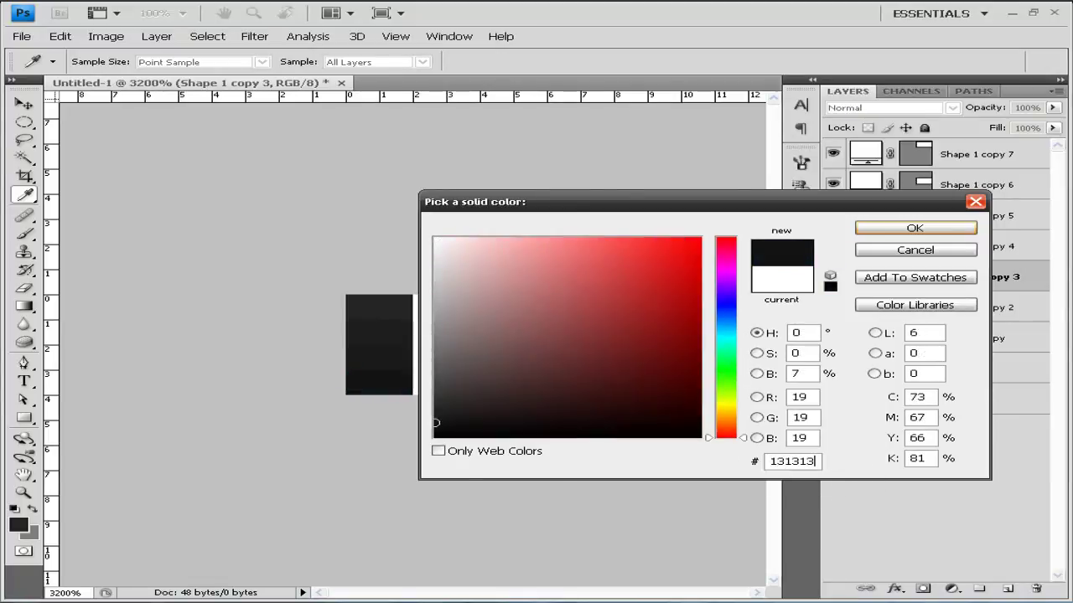
pyautogui.click(920, 228)
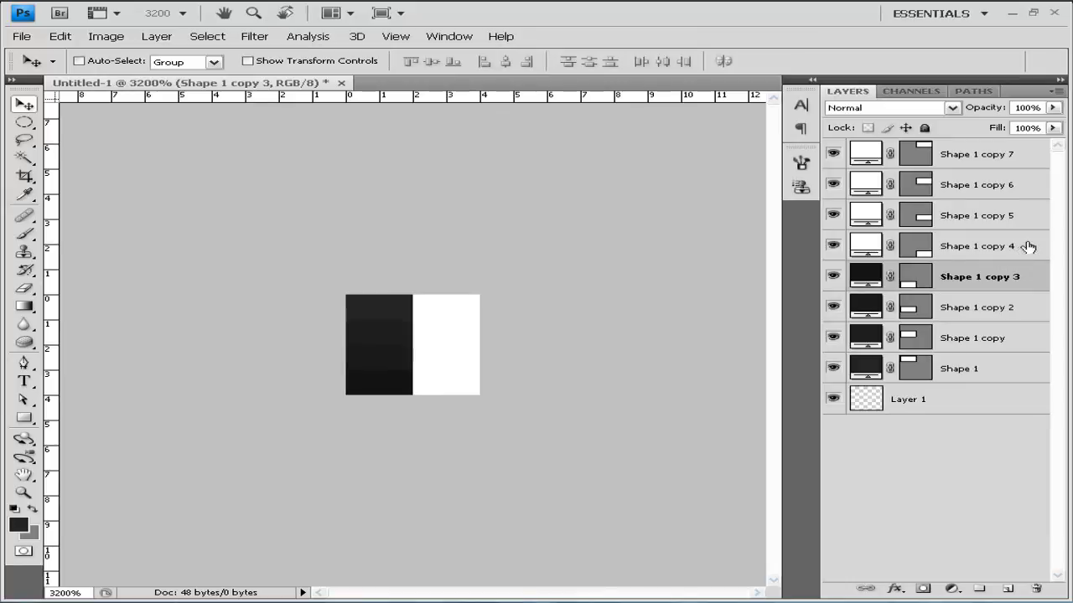
# Step: Change the Shape 1 copy 4 fill to 1b1b1b
pyautogui.doubleClick(1030, 246)
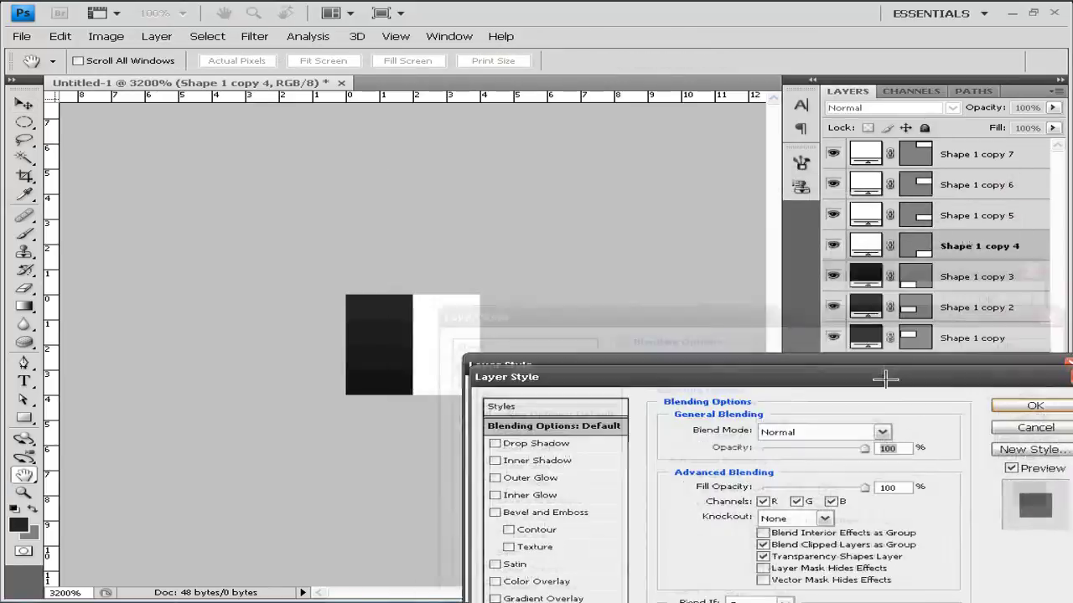
pyautogui.moveTo(885, 378); pyautogui.dragTo(606, 218)
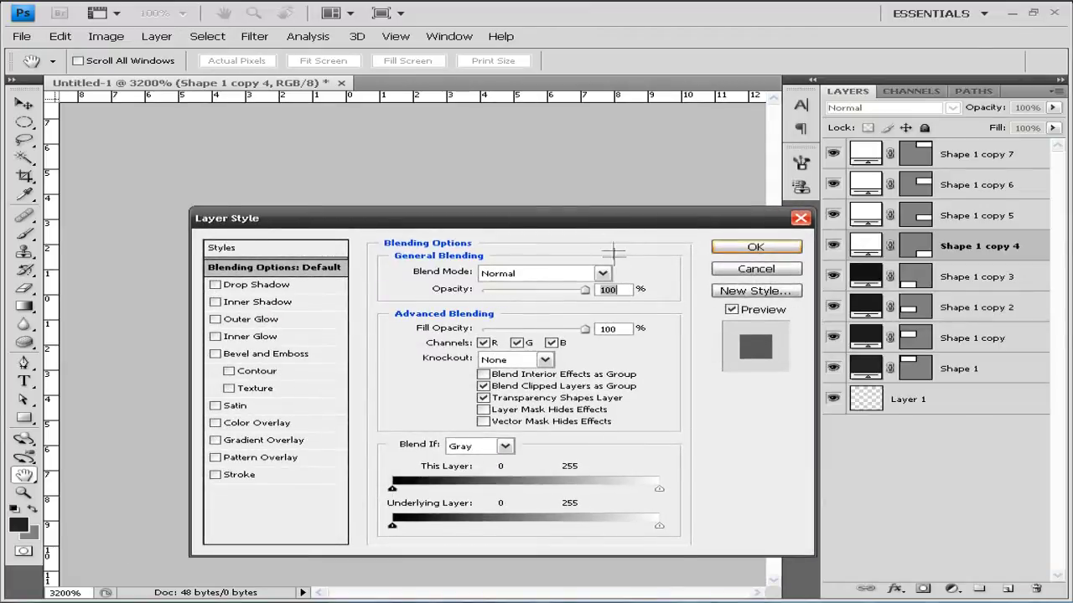
pyautogui.click(800, 218)
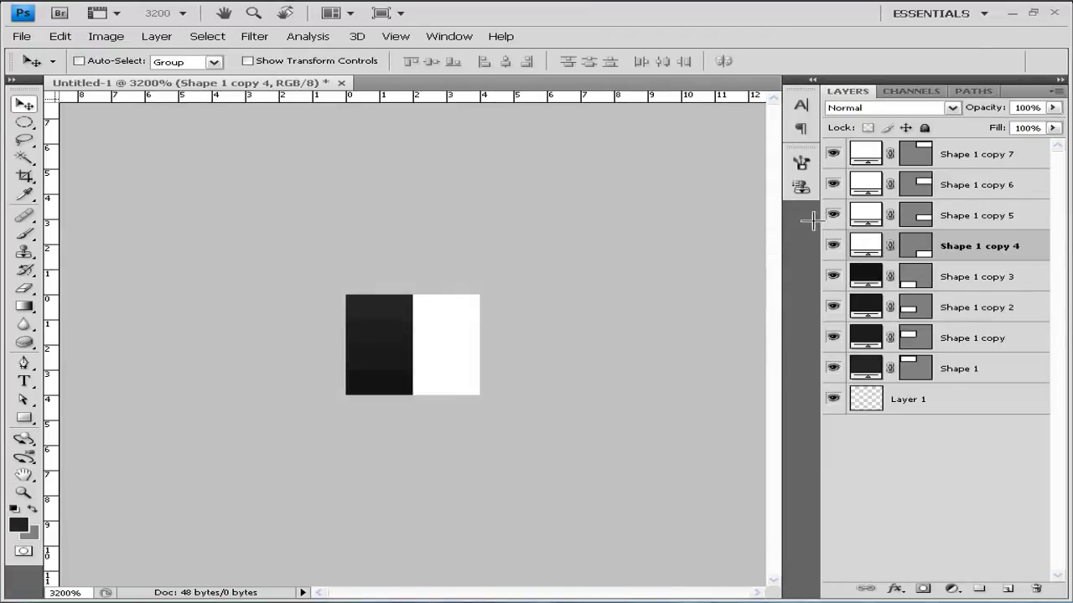
pyautogui.doubleClick(868, 243)
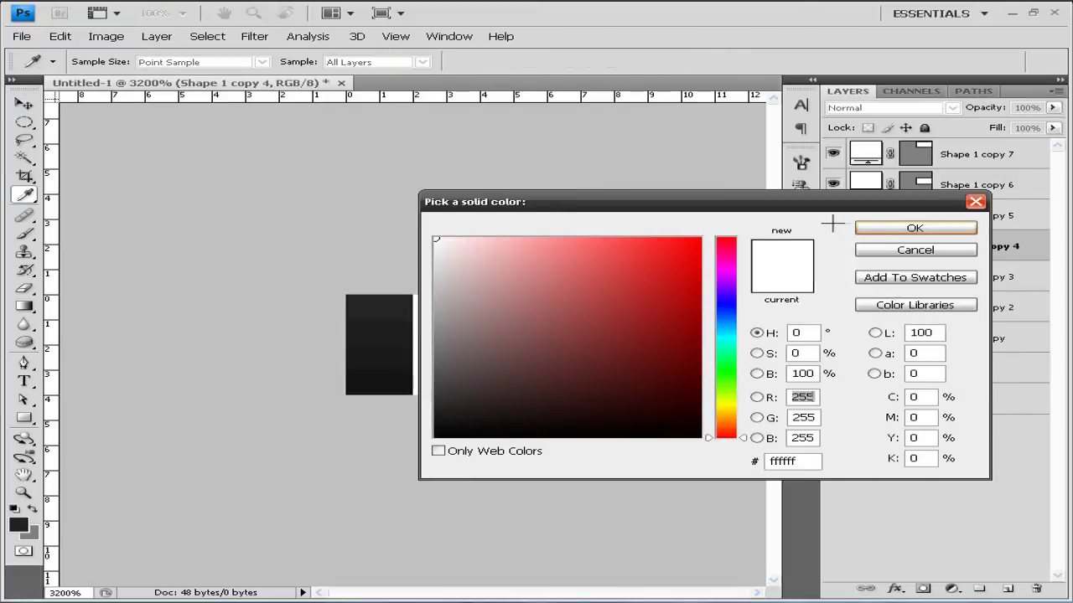
pyautogui.doubleClick(805, 457)
pyautogui.write('1')
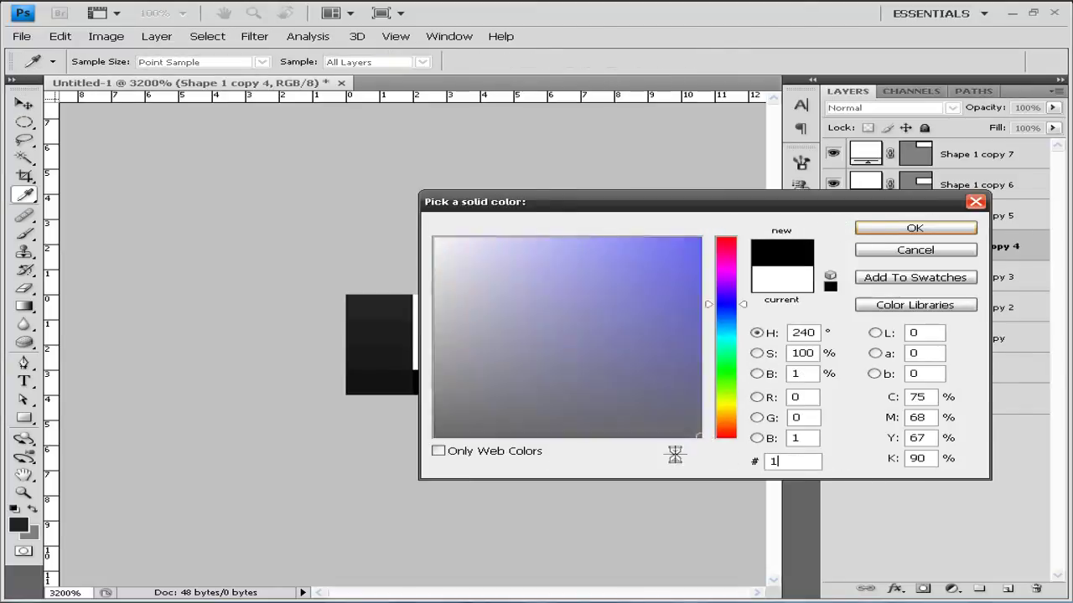
pyautogui.write('b1b1b')
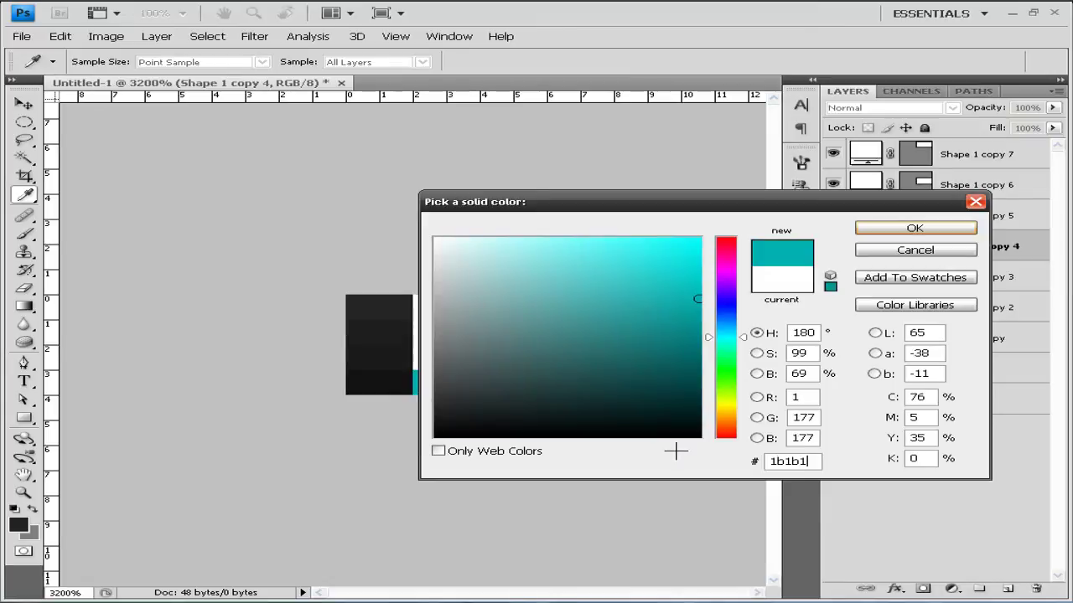
pyautogui.click(960, 229)
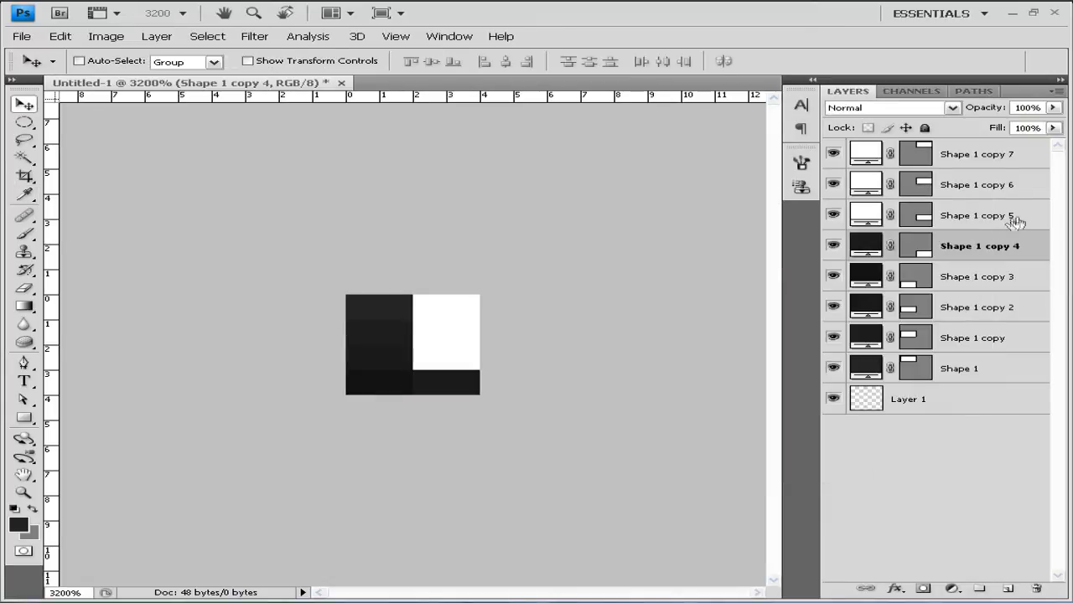
# Step: Change the Shape 1 copy 5 fill to 222222
pyautogui.doubleClick(1027, 217)
pyautogui.click(799, 218)
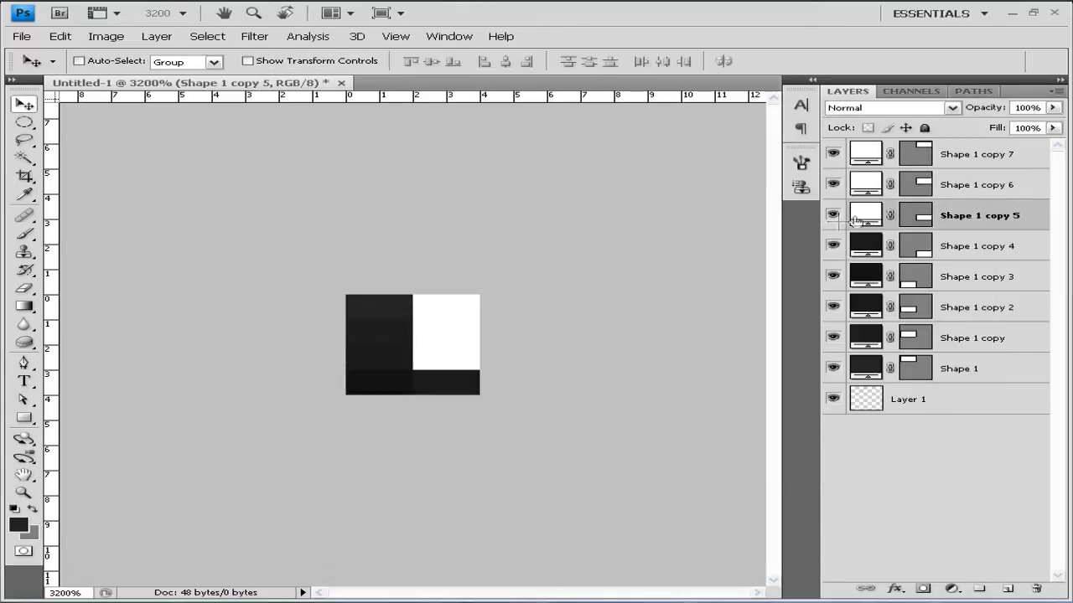
pyautogui.doubleClick(860, 216)
pyautogui.moveTo(833, 198); pyautogui.dragTo(762, 255)
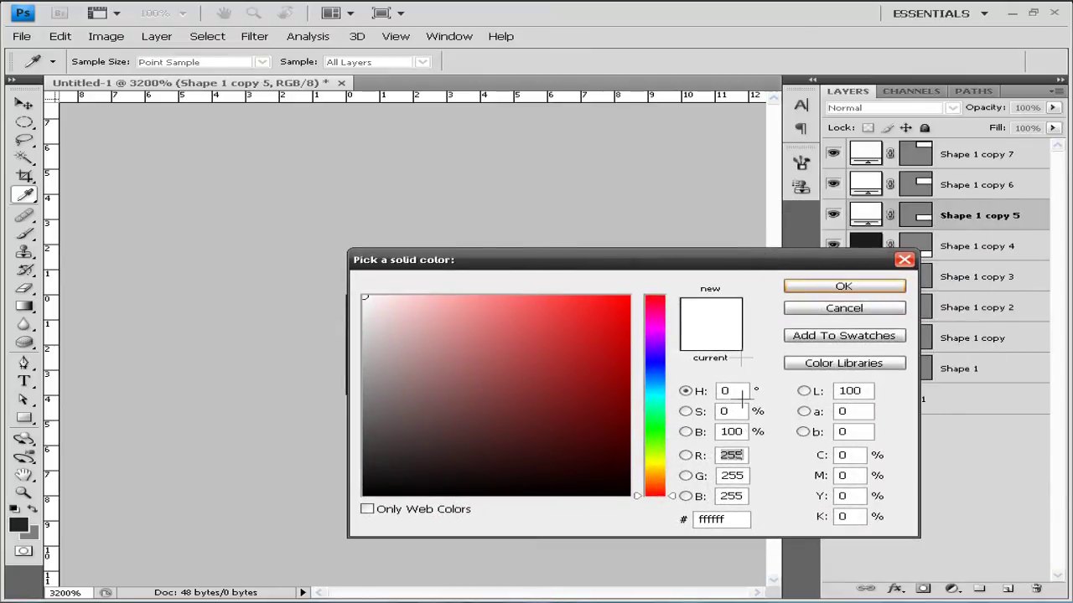
pyautogui.doubleClick(746, 518)
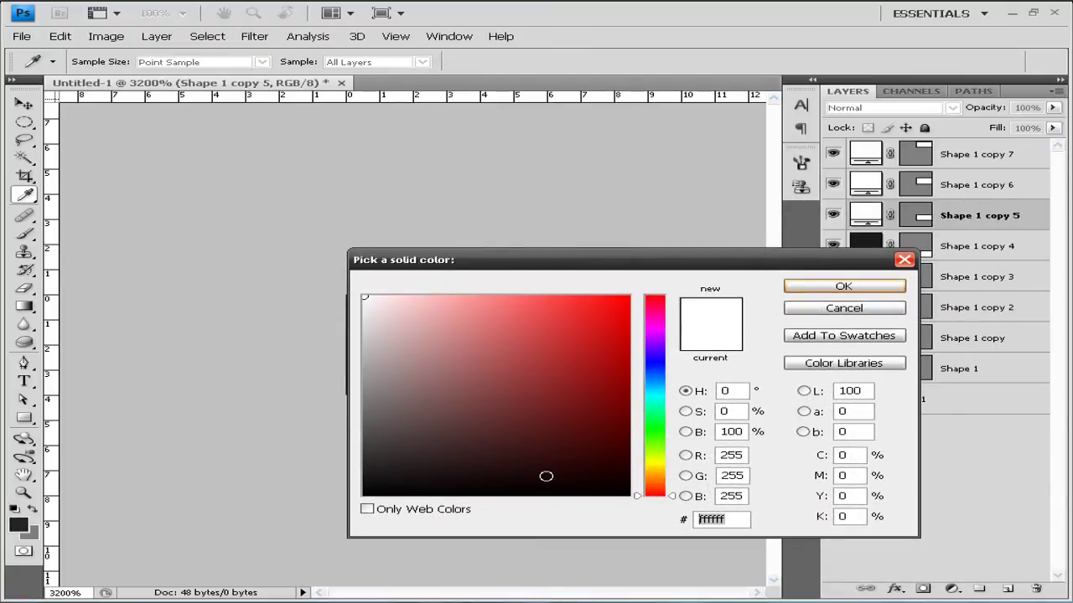
pyautogui.write('222222')
pyautogui.click(866, 285)
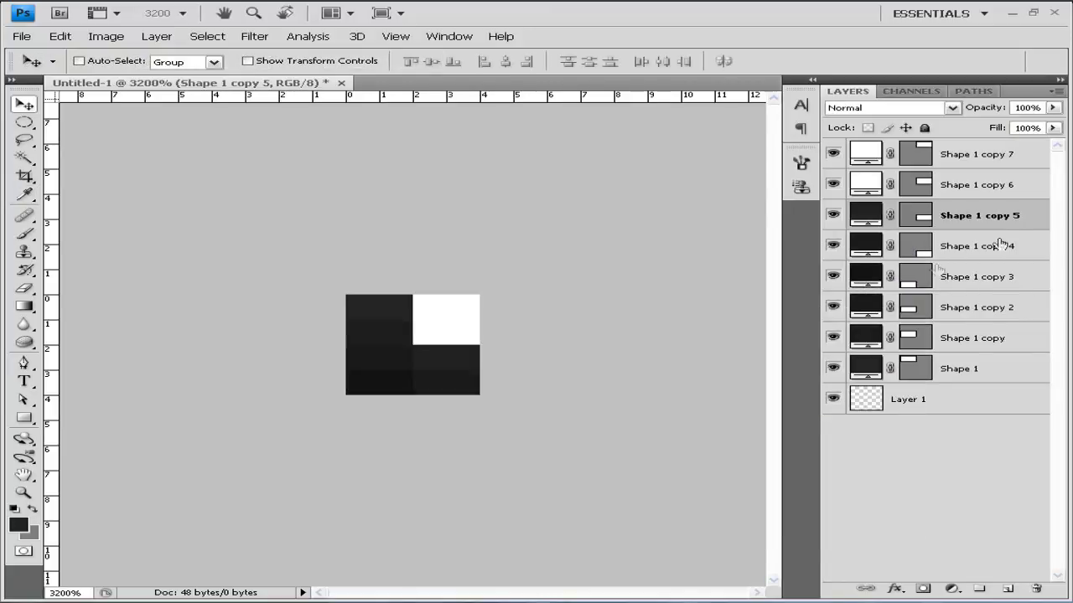
# Step: Set Shape 1 copy 6 to 151515 and Shape 1 copy 7 to 1c1c1c
pyautogui.doubleClick(868, 185)
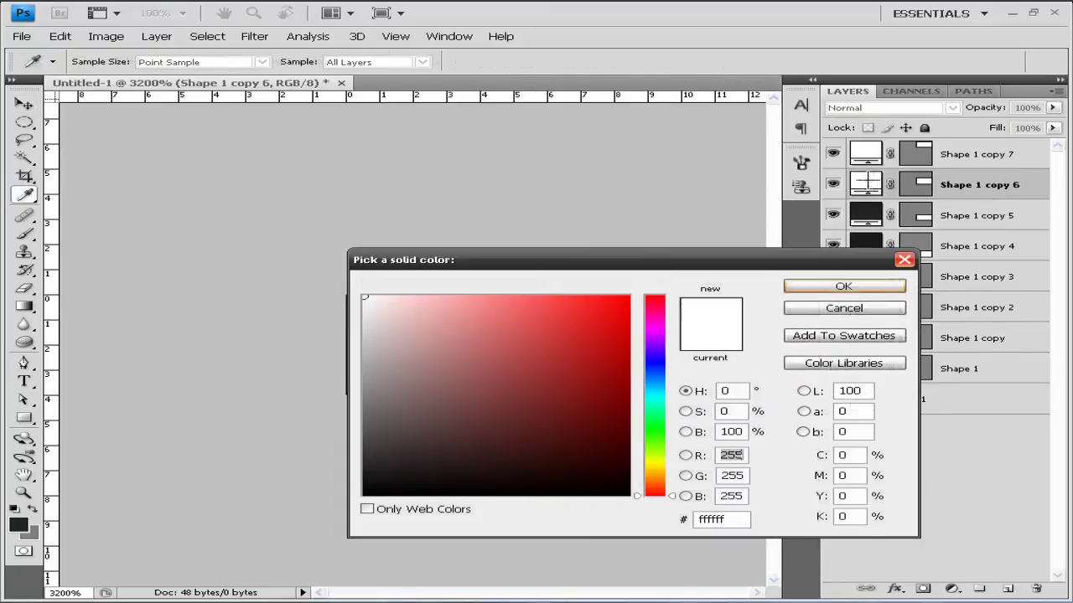
pyautogui.doubleClick(729, 519)
pyautogui.write('151515')
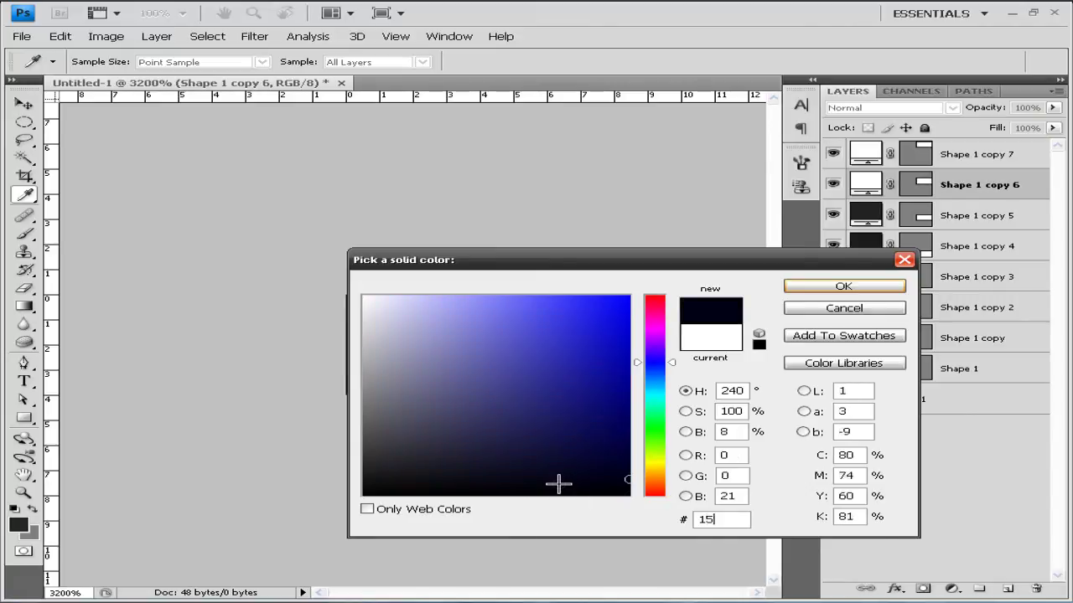
pyautogui.click(843, 286)
pyautogui.doubleClick(872, 151)
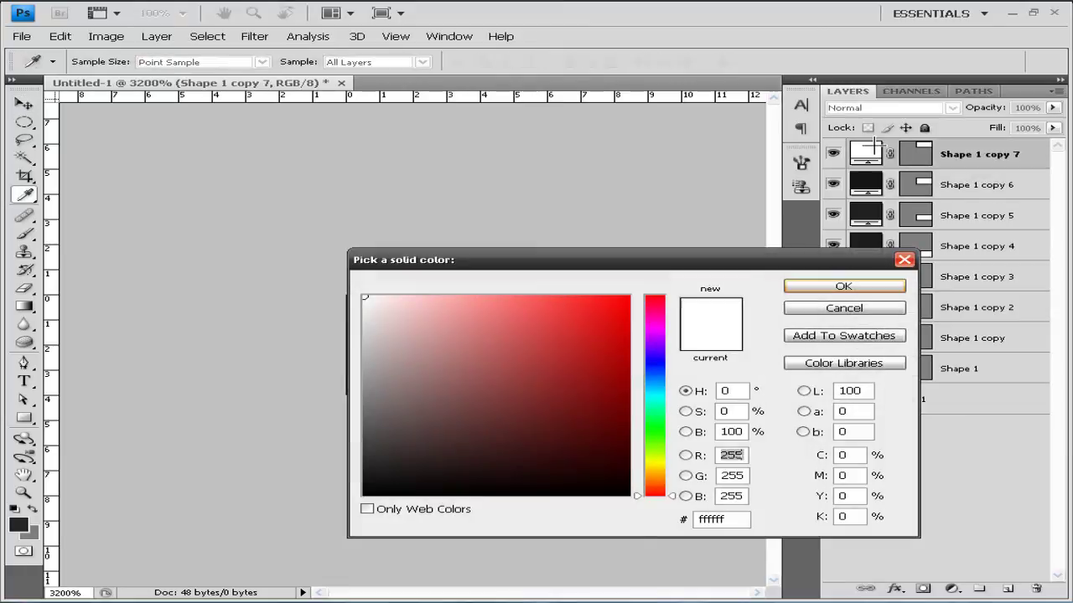
pyautogui.click(741, 518)
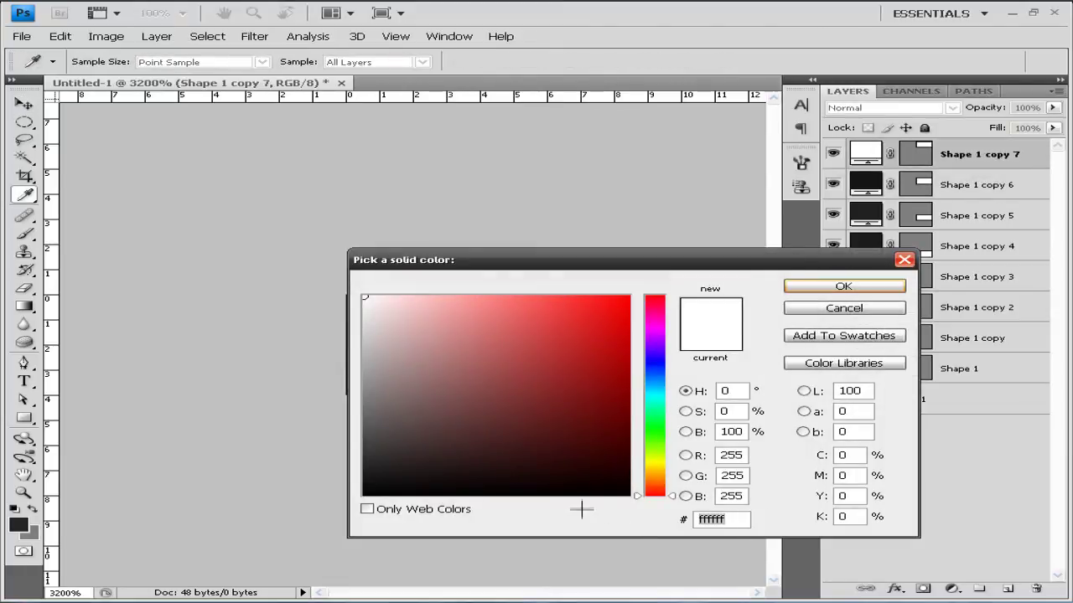
pyautogui.write('1c1c1')
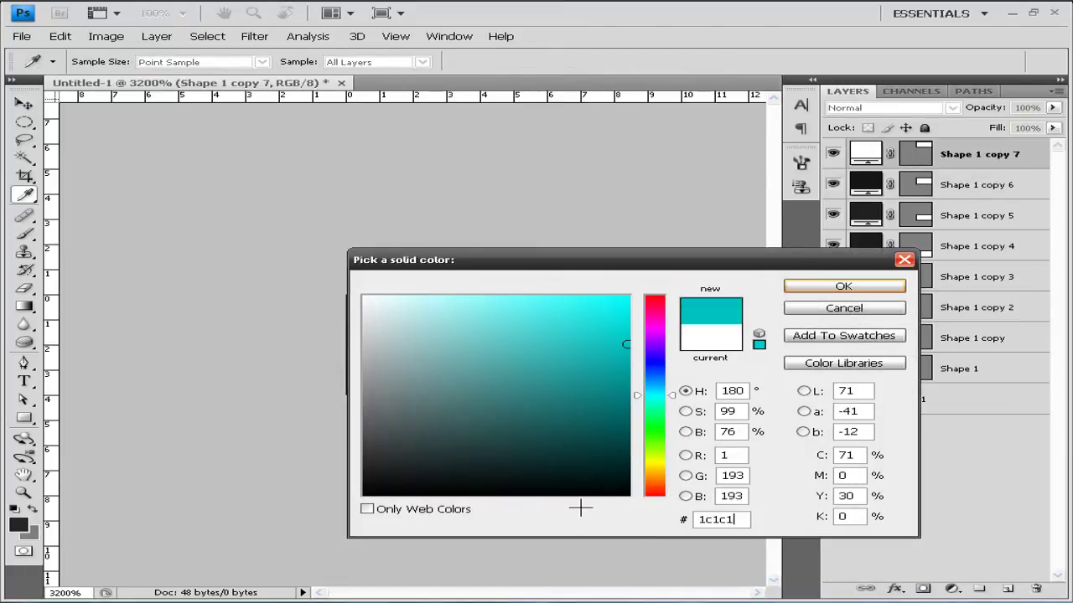
pyautogui.write('c')
pyautogui.click(871, 288)
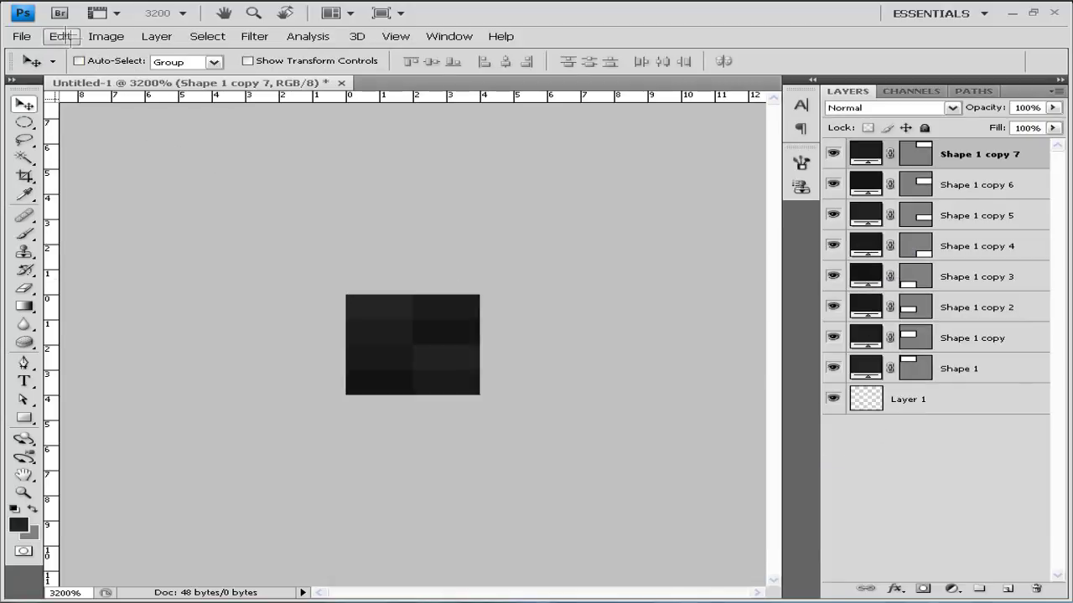
# Step: Define the shaded 4x4 tile as a pattern named 'carbon fibres tut'
pyautogui.click(107, 35)
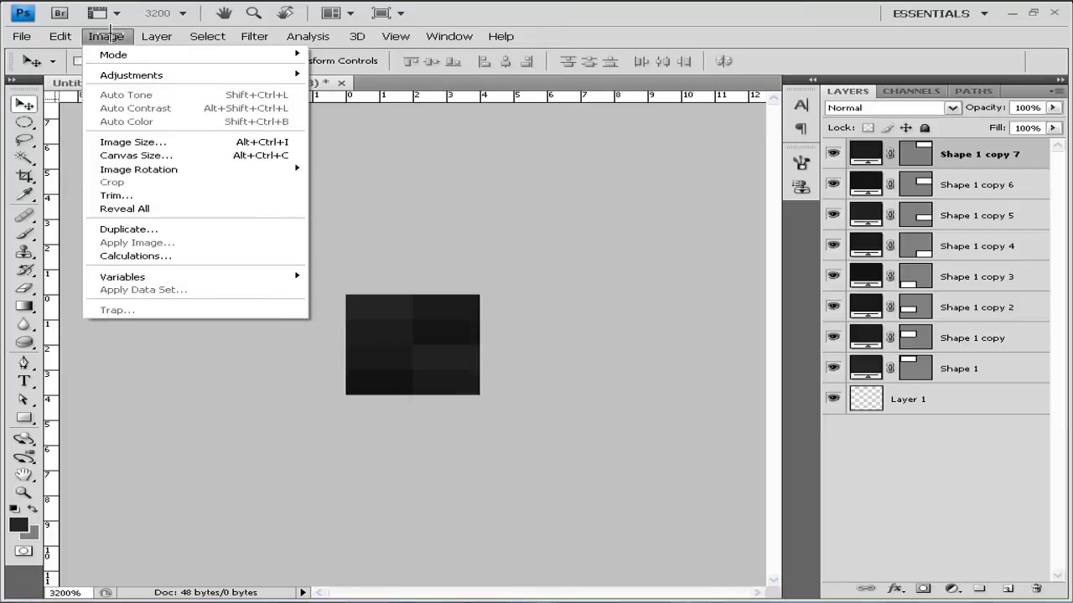
pyautogui.moveTo(59, 36)
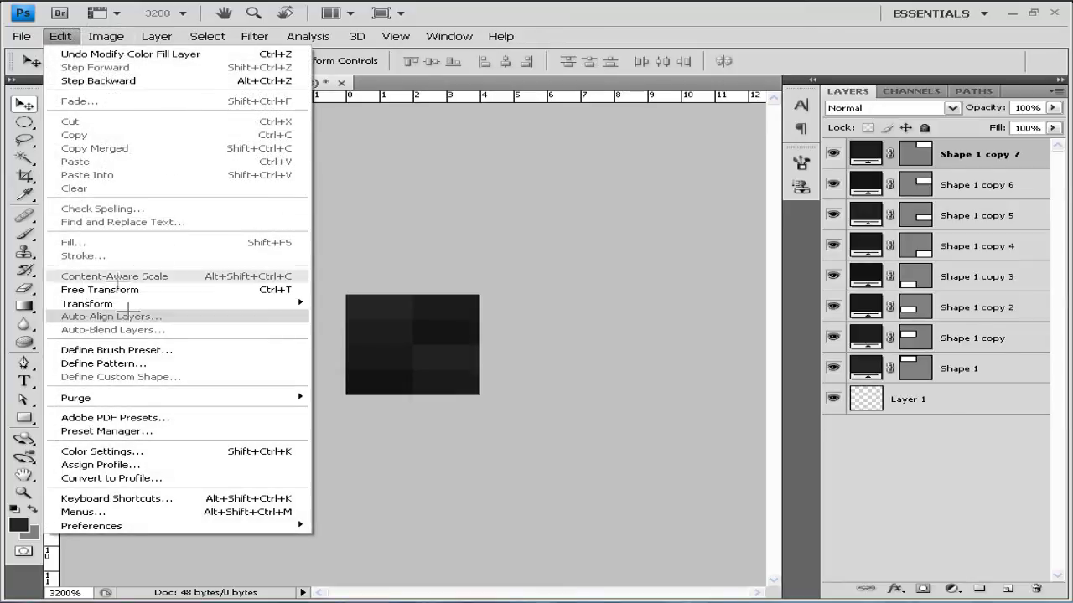
pyautogui.click(126, 362)
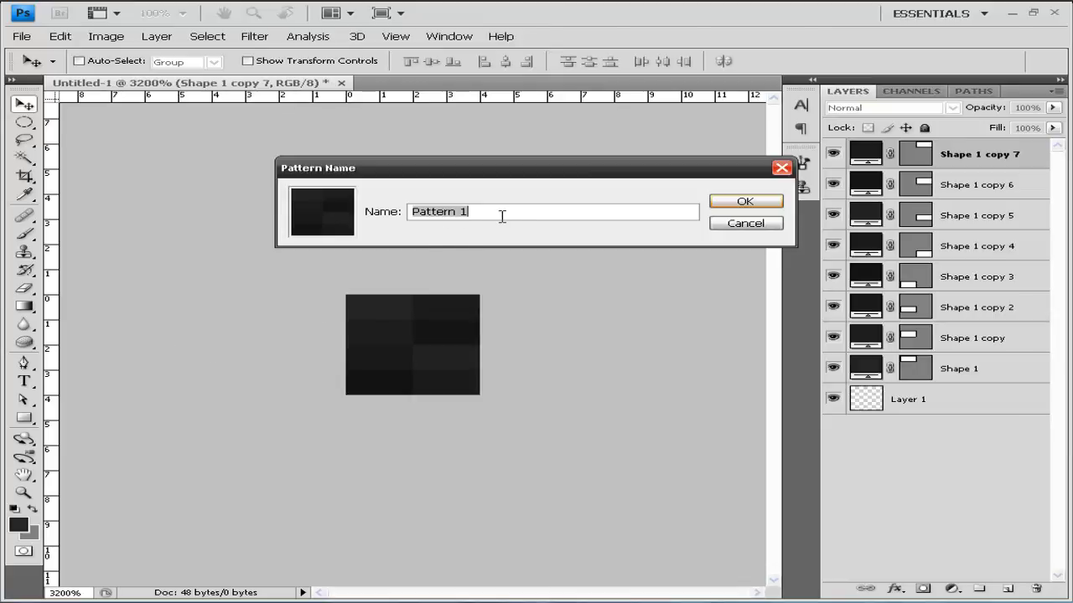
pyautogui.write('carbon fibres tut')
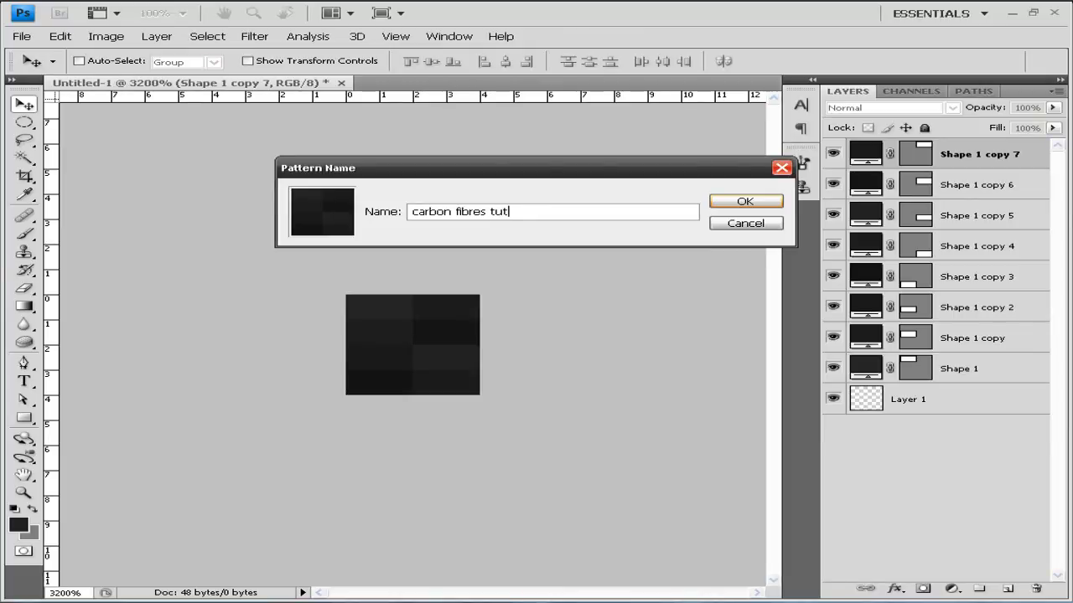
pyautogui.click(721, 202)
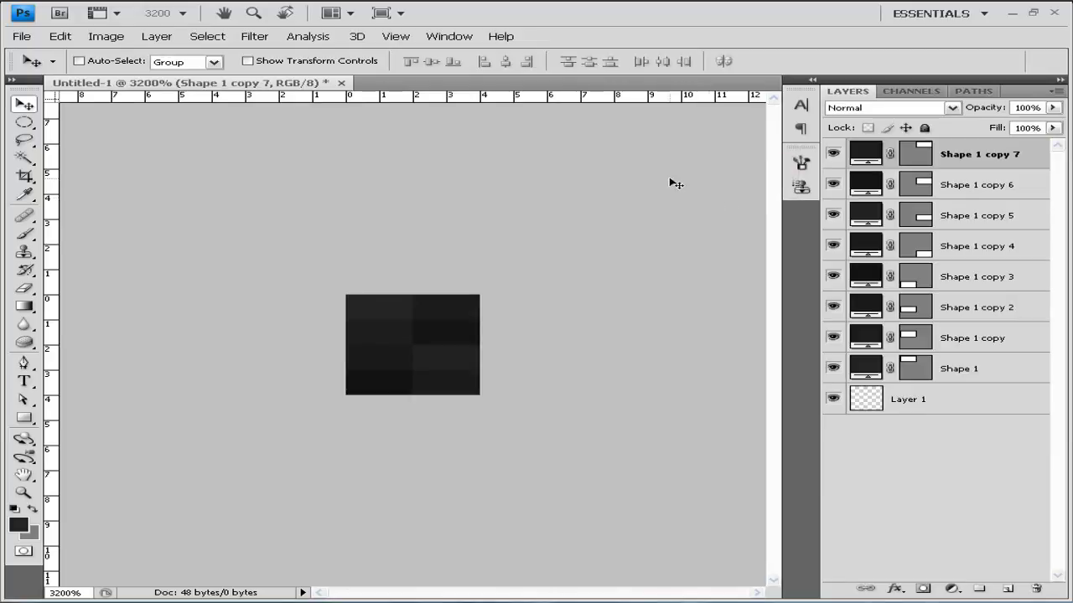
pyautogui.click(21, 36)
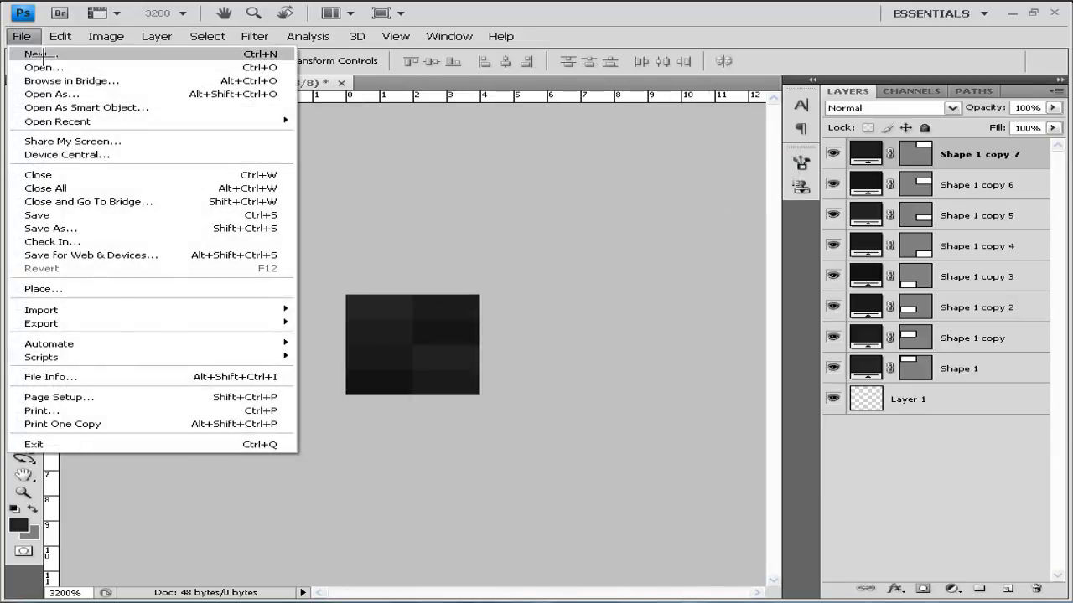
# Step: Create a new 400 x 400 pixel document
pyautogui.click(59, 53)
pyautogui.moveTo(347, 244); pyautogui.dragTo(398, 145)
pyautogui.doubleClick(372, 239)
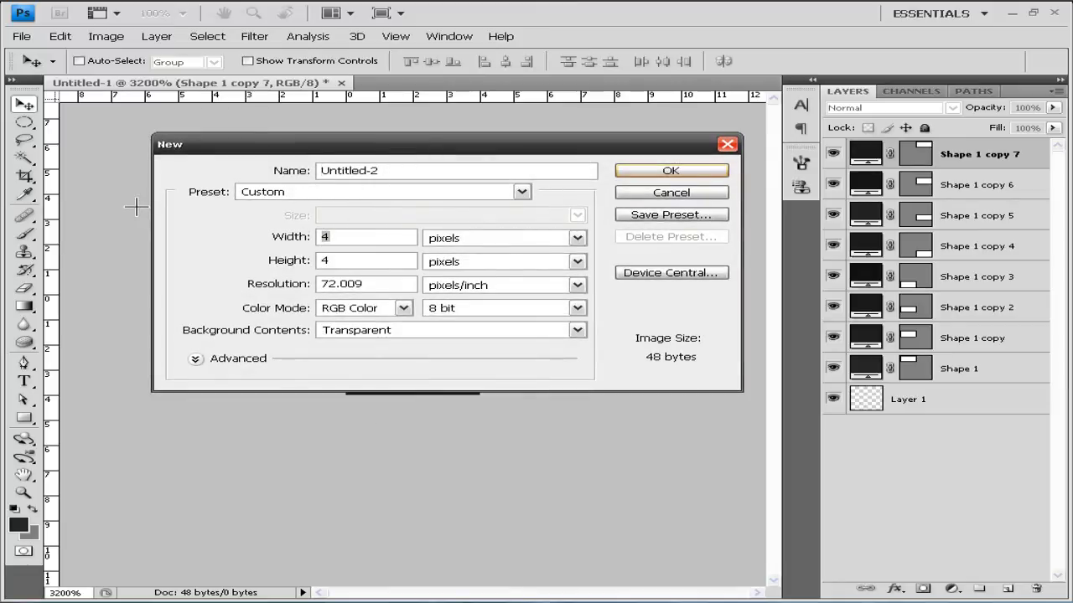
pyautogui.write('400')
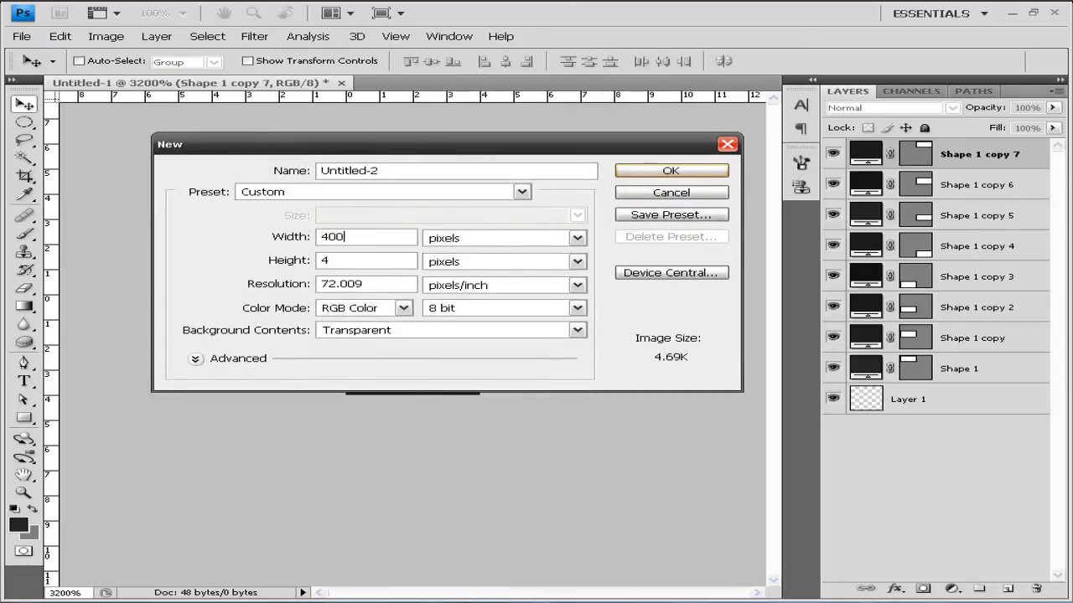
pyautogui.press('Tab')
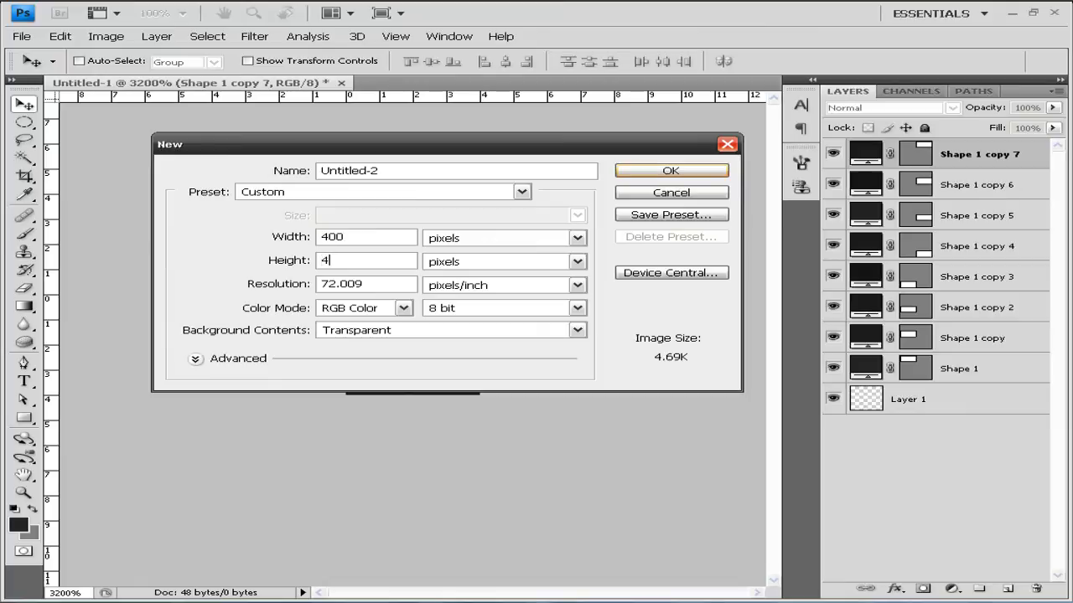
pyautogui.write('400')
pyautogui.click(670, 170)
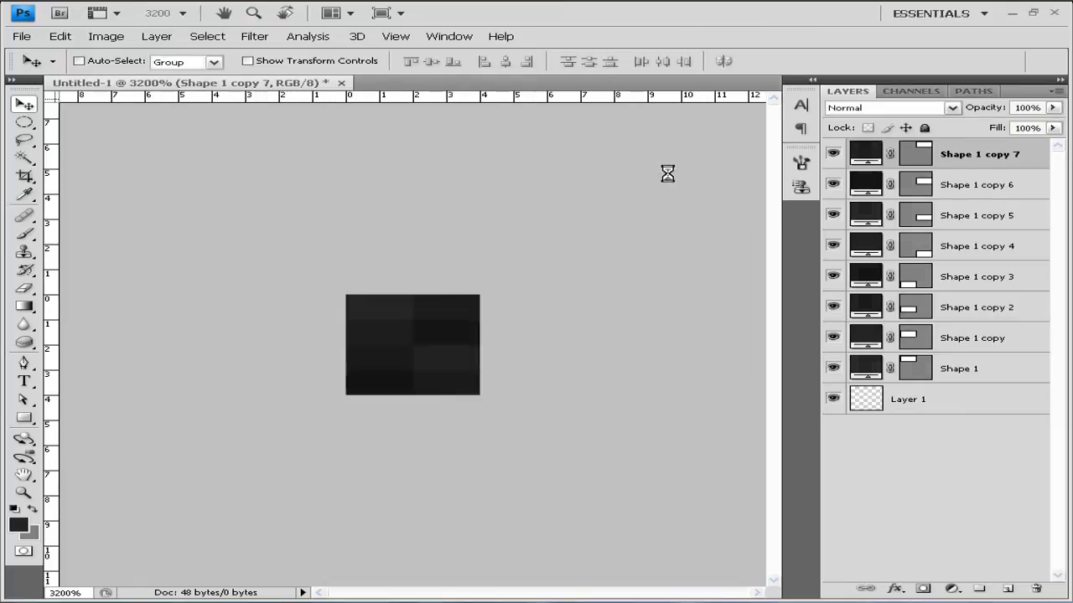
# Step: Fill the canvas with the 'carbon fibres tut' pattern and zoom in to check it
pyautogui.click(59, 36)
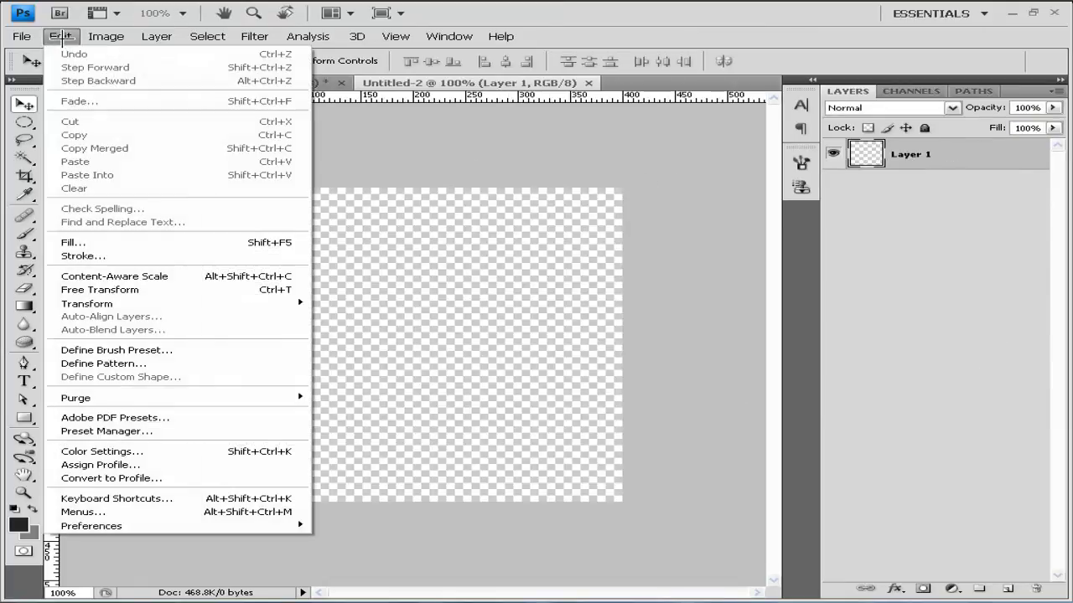
pyautogui.click(115, 246)
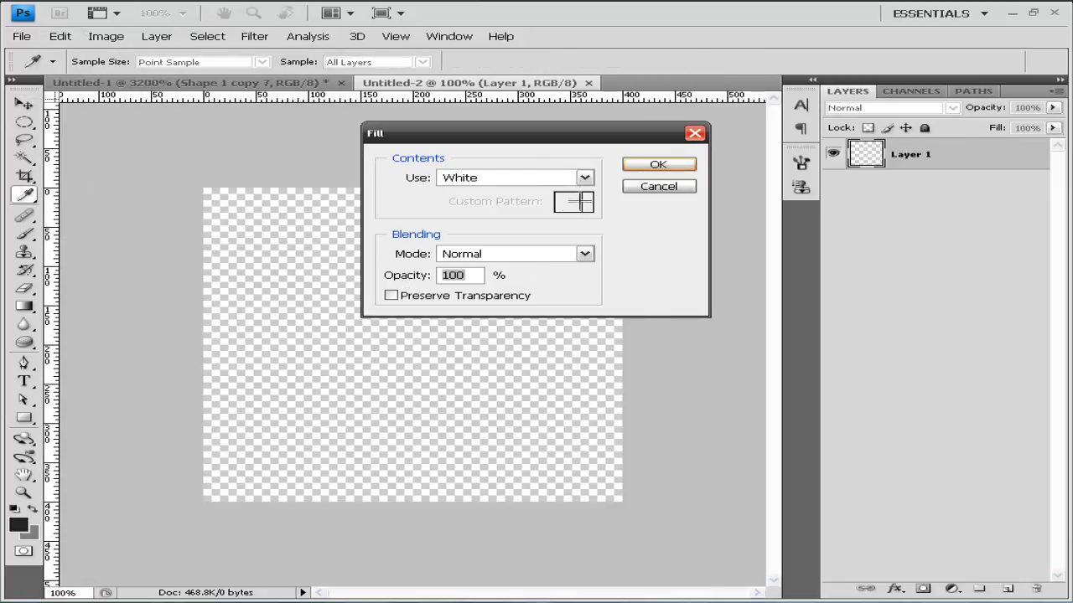
pyautogui.click(584, 176)
pyautogui.click(512, 240)
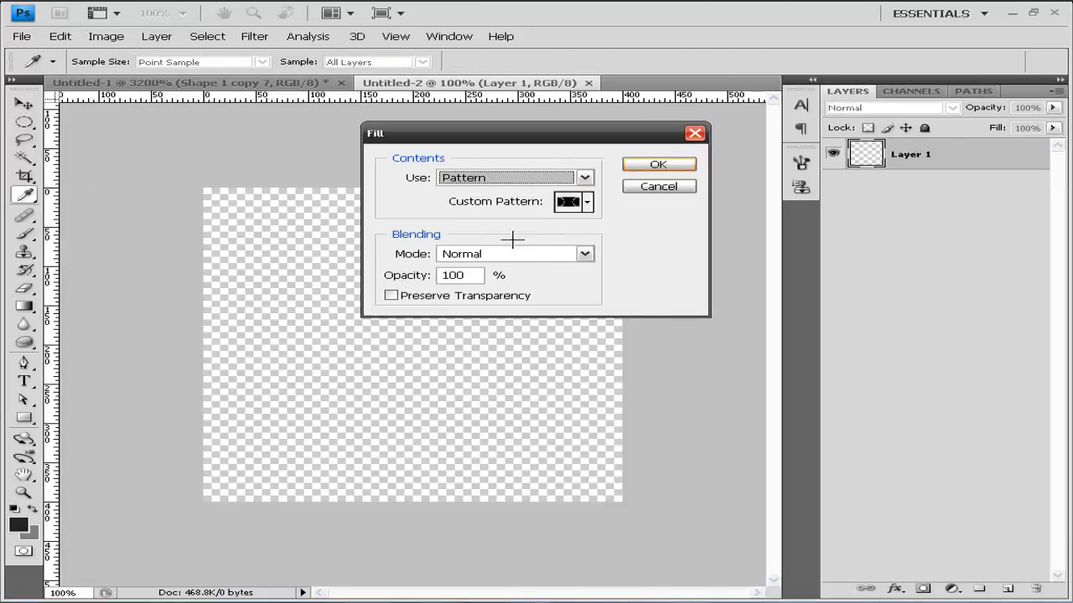
pyautogui.click(587, 201)
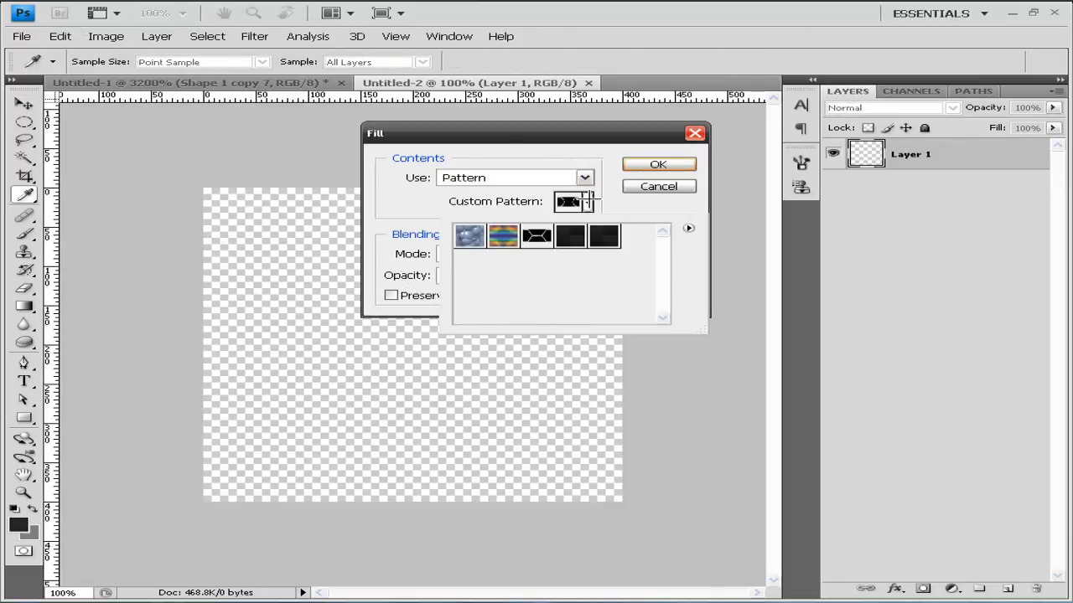
pyautogui.click(612, 242)
pyautogui.click(657, 166)
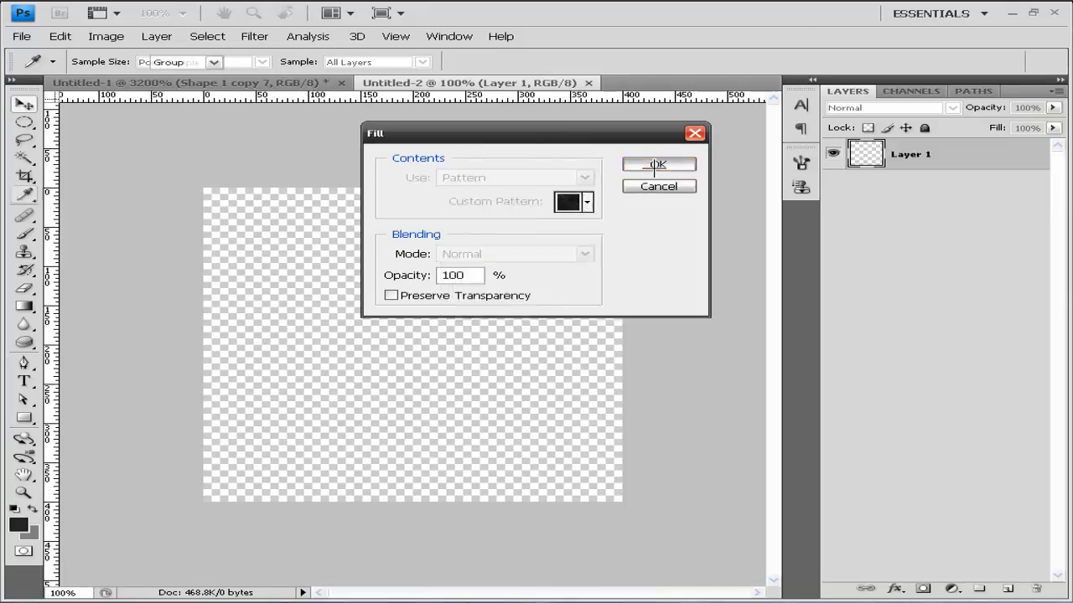
pyautogui.click(654, 164)
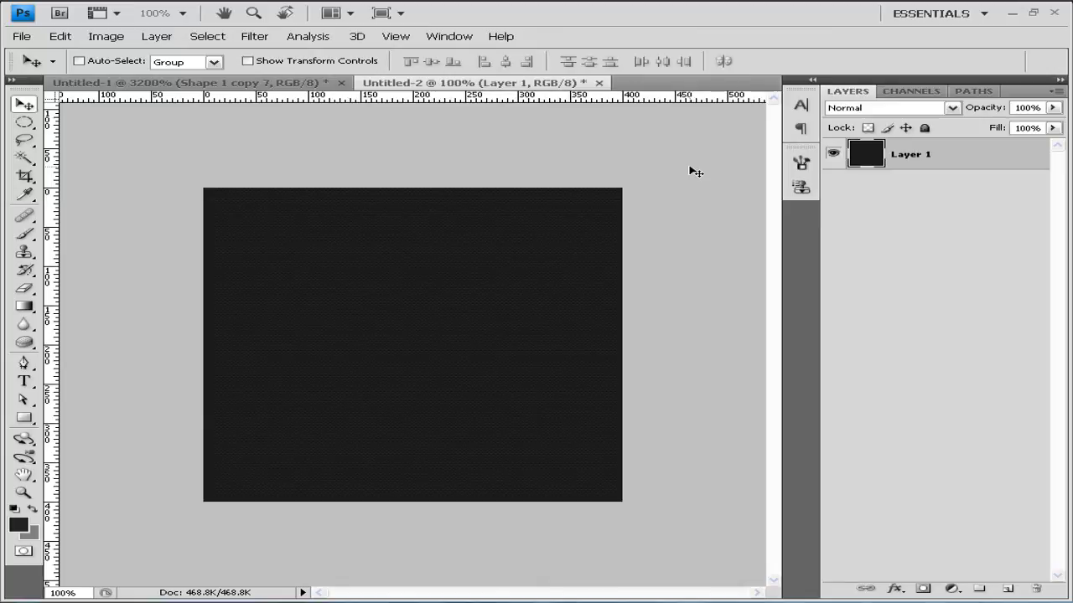
pyautogui.hotkey('ctrl', '+')
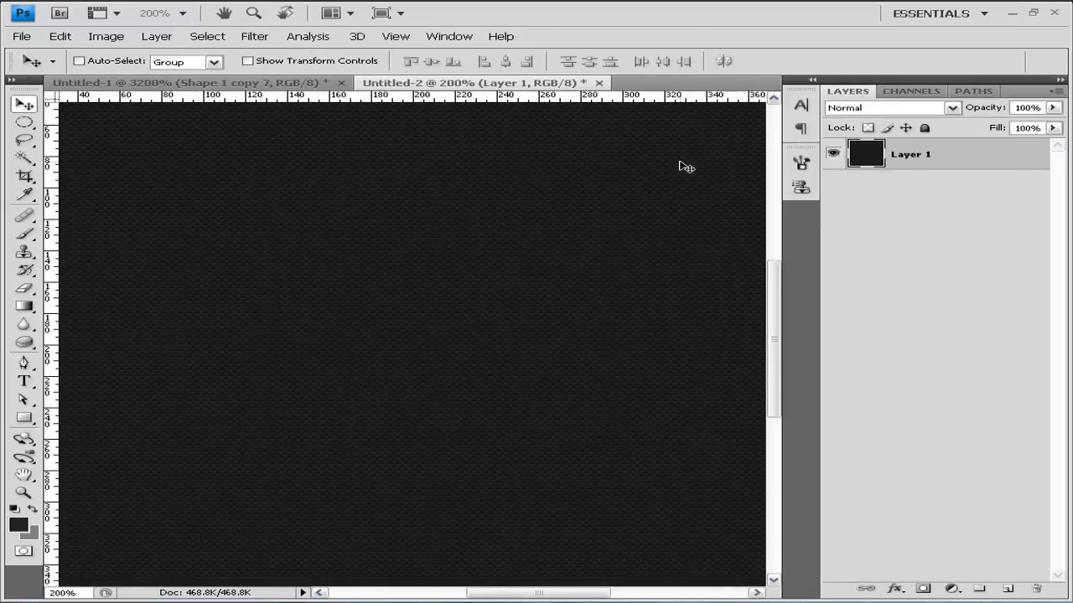
pyautogui.hotkey('ctrl', '-')
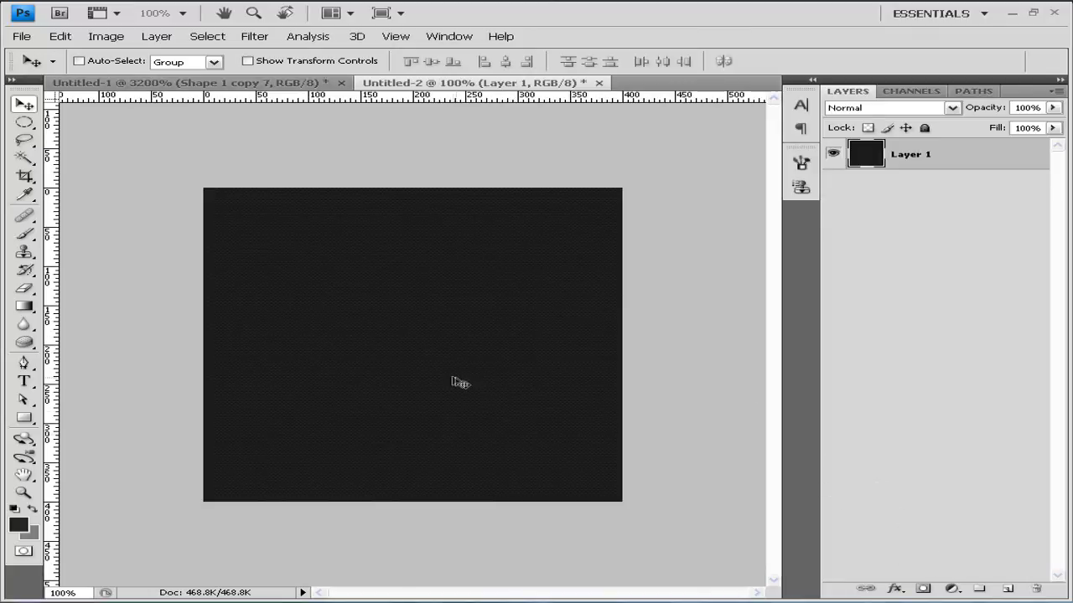
pyautogui.click(1011, 594)
pyautogui.click(60, 36)
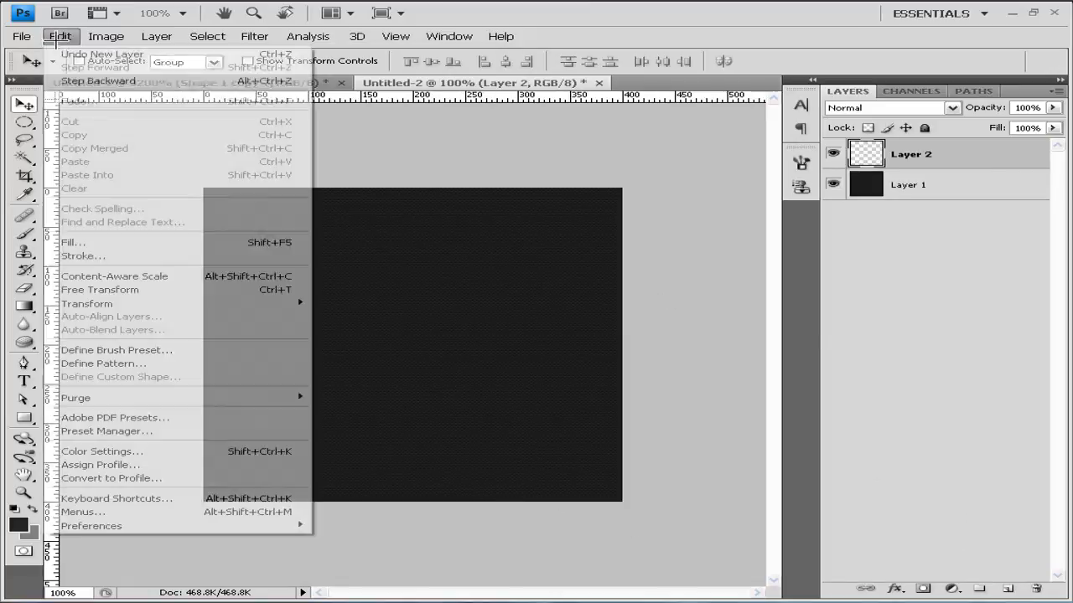
pyautogui.click(106, 239)
pyautogui.click(584, 178)
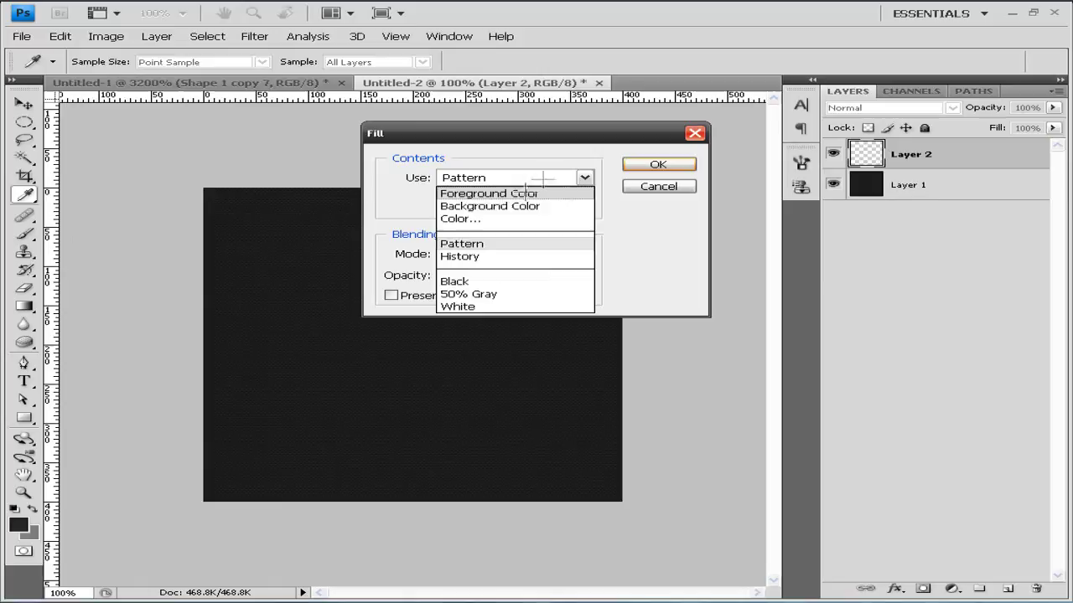
pyautogui.click(519, 305)
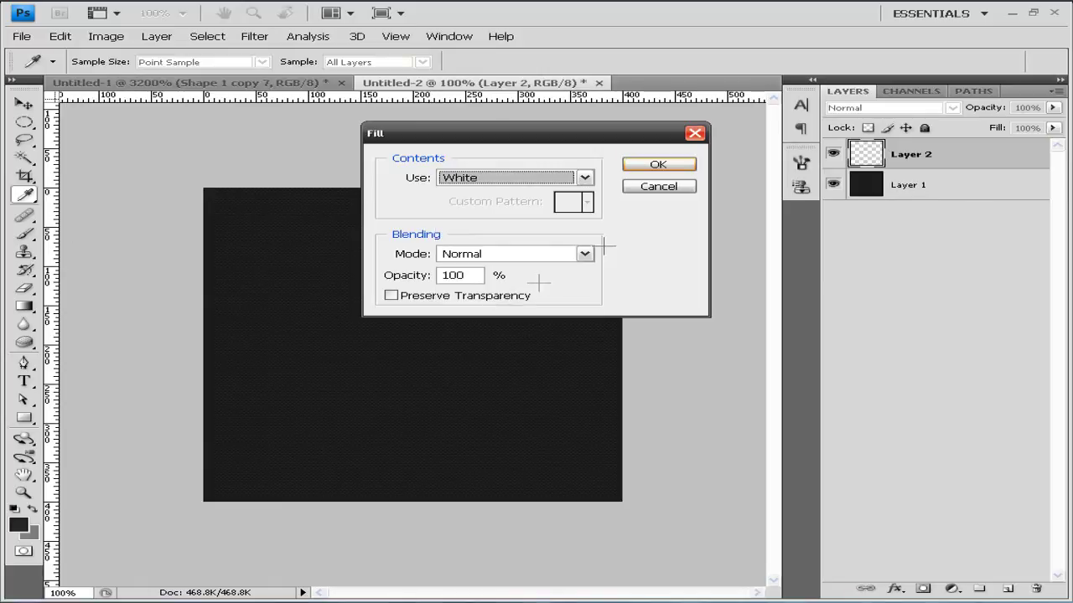
pyautogui.click(658, 163)
pyautogui.press('v')
pyautogui.click(1053, 107)
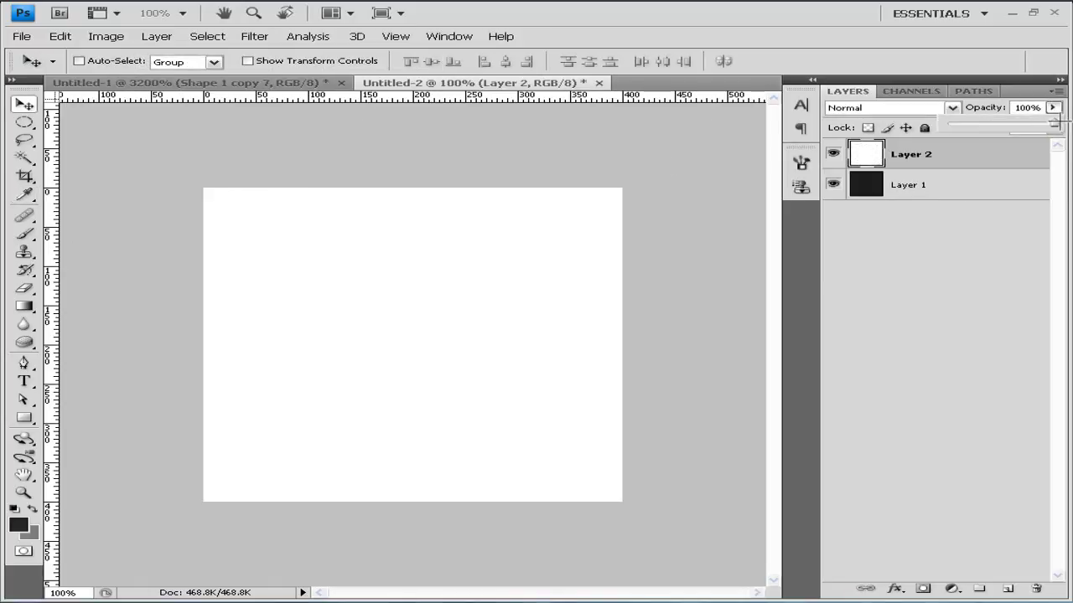
pyautogui.moveTo(1049, 123); pyautogui.dragTo(952, 123)
pyautogui.click(933, 346)
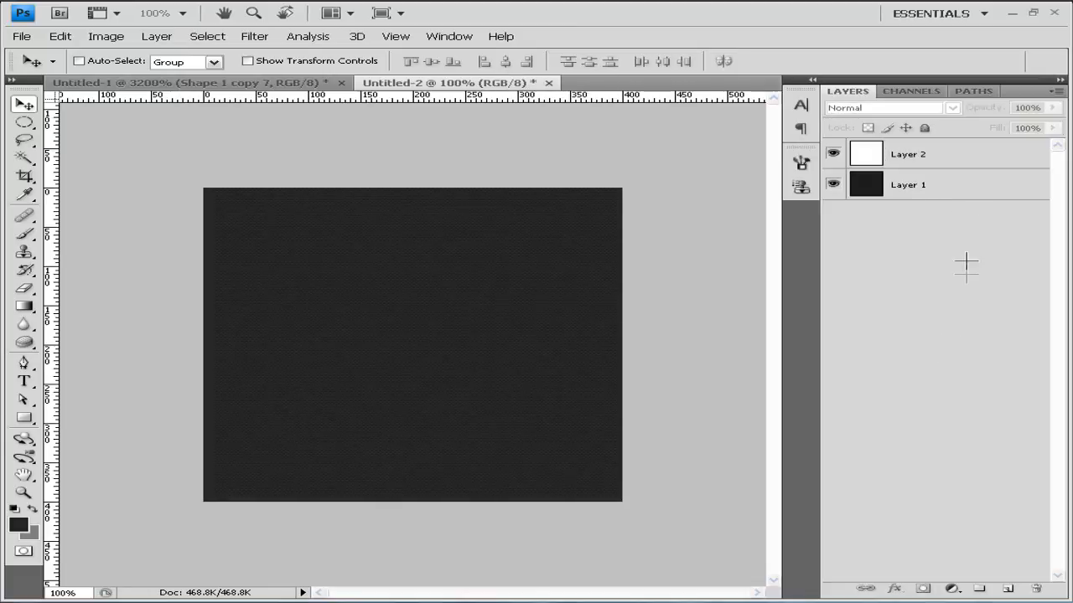
pyautogui.click(975, 156)
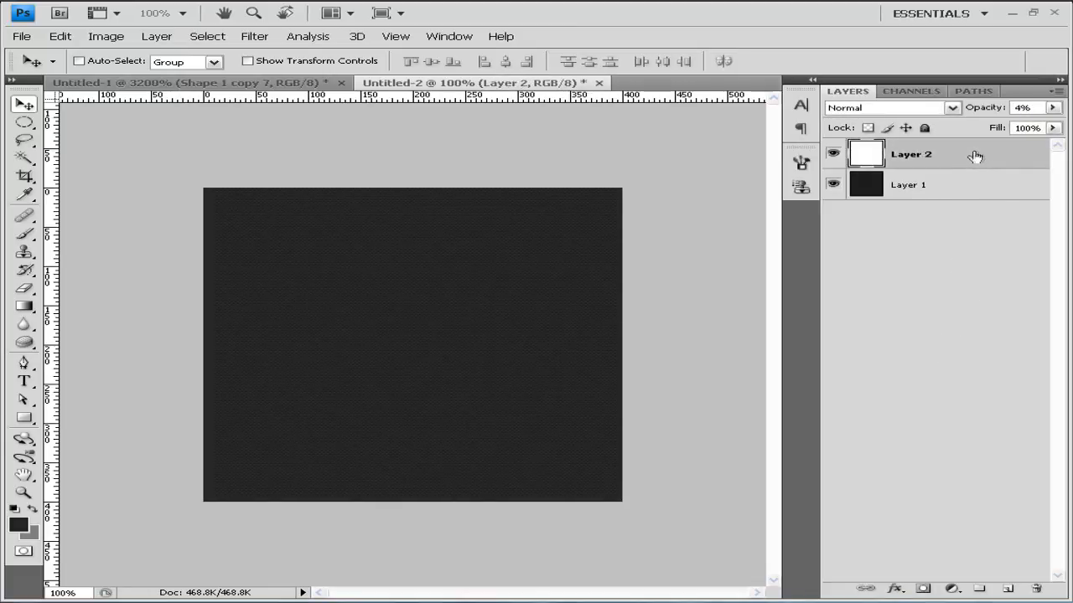
pyautogui.click(1038, 592)
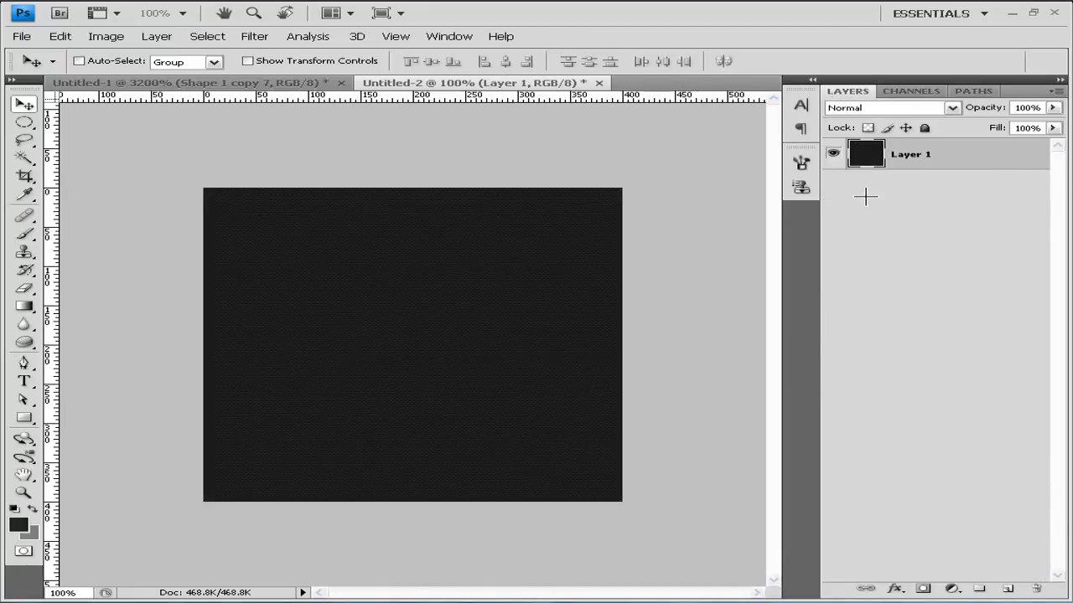